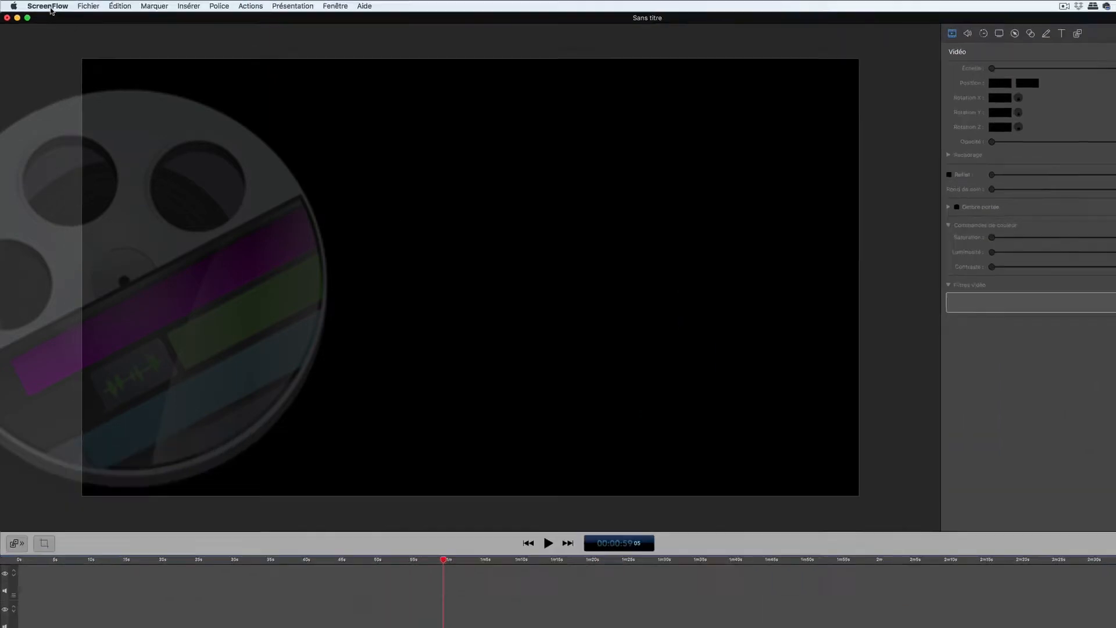
Open the preferences and review the general, keyboard shortcut and advanced settings
click(45, 6)
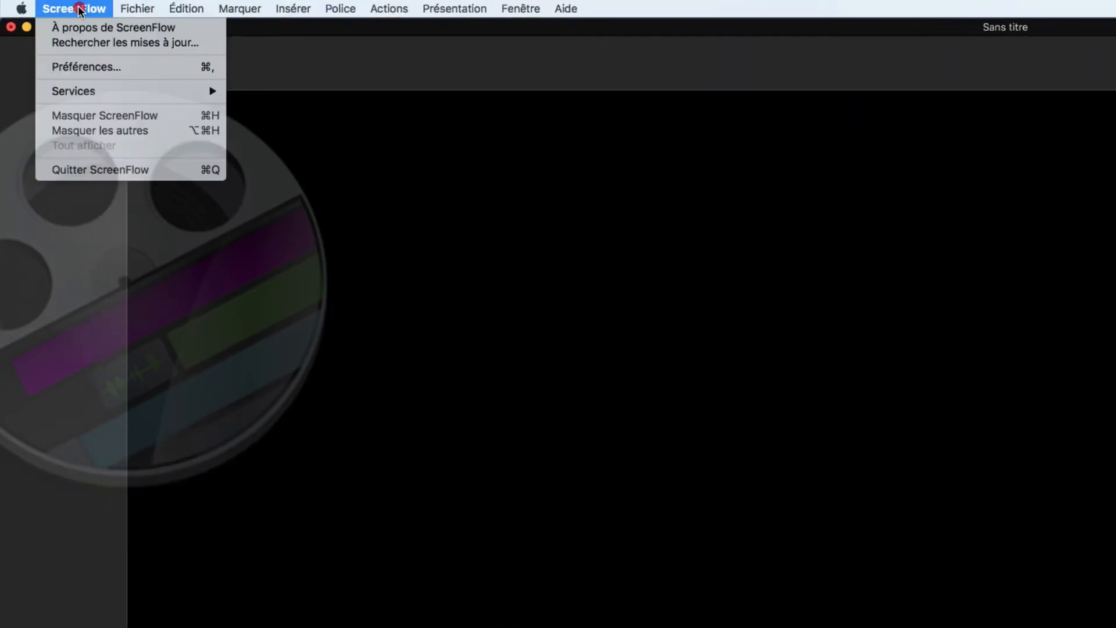
click(86, 67)
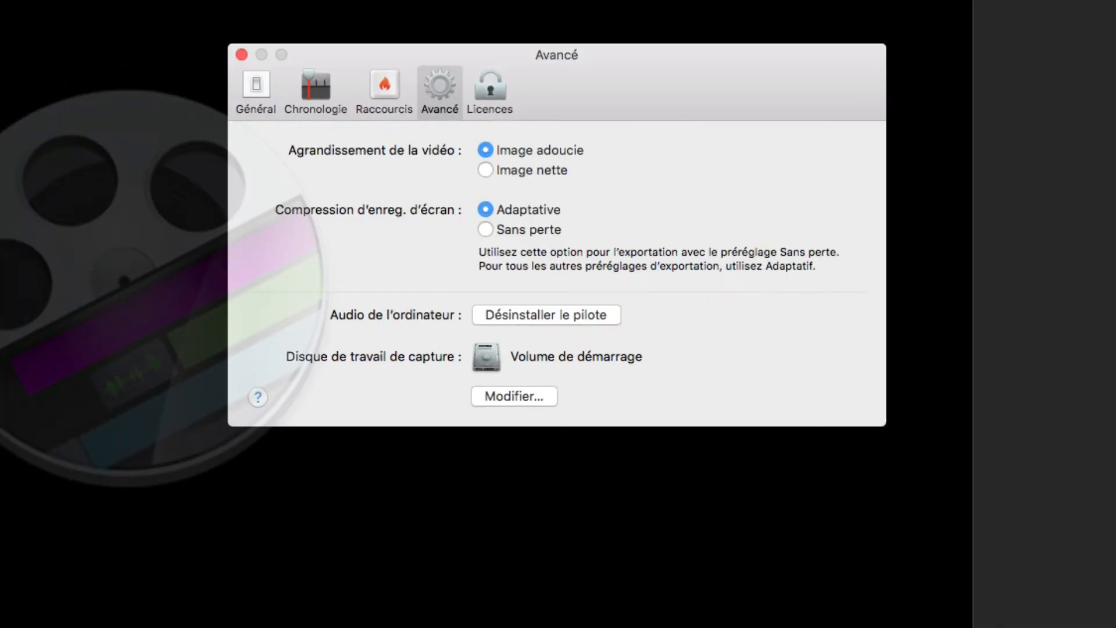
click(251, 87)
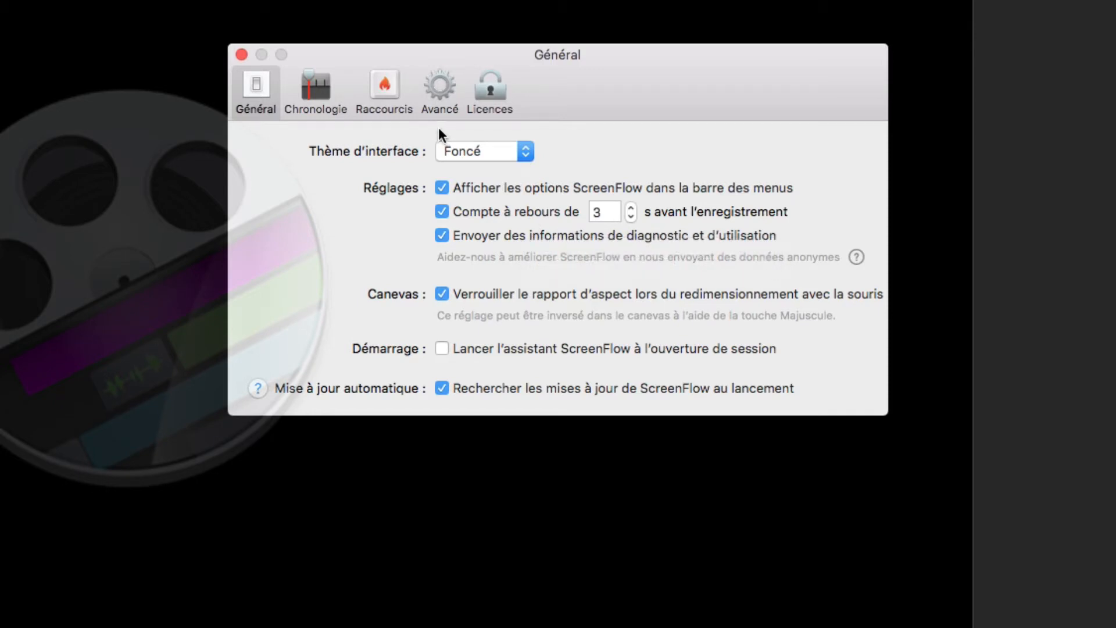
click(381, 82)
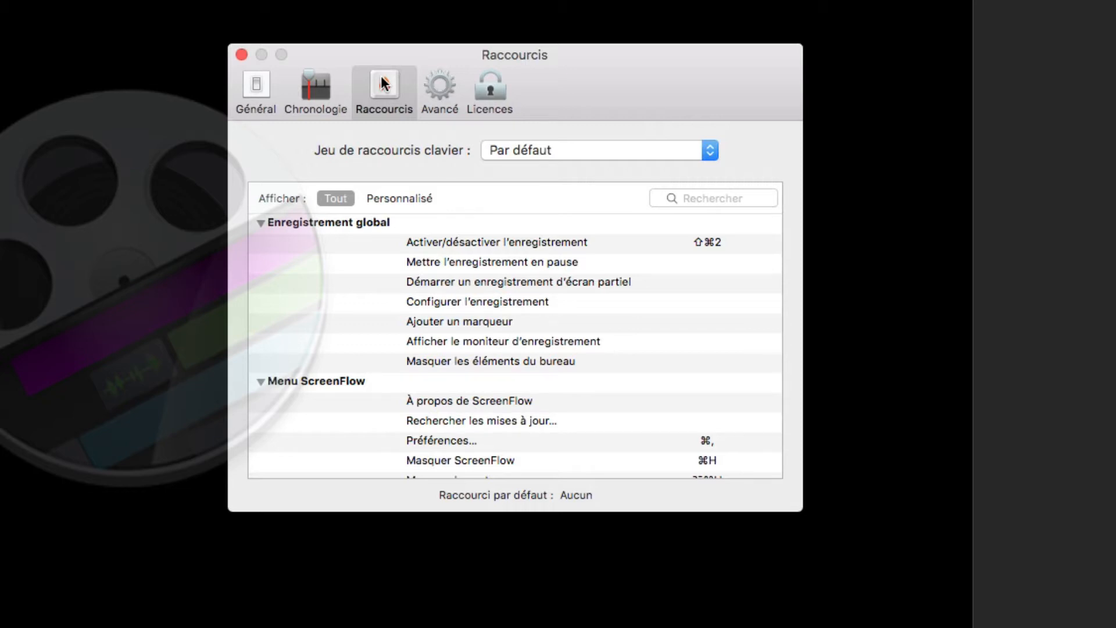
click(438, 83)
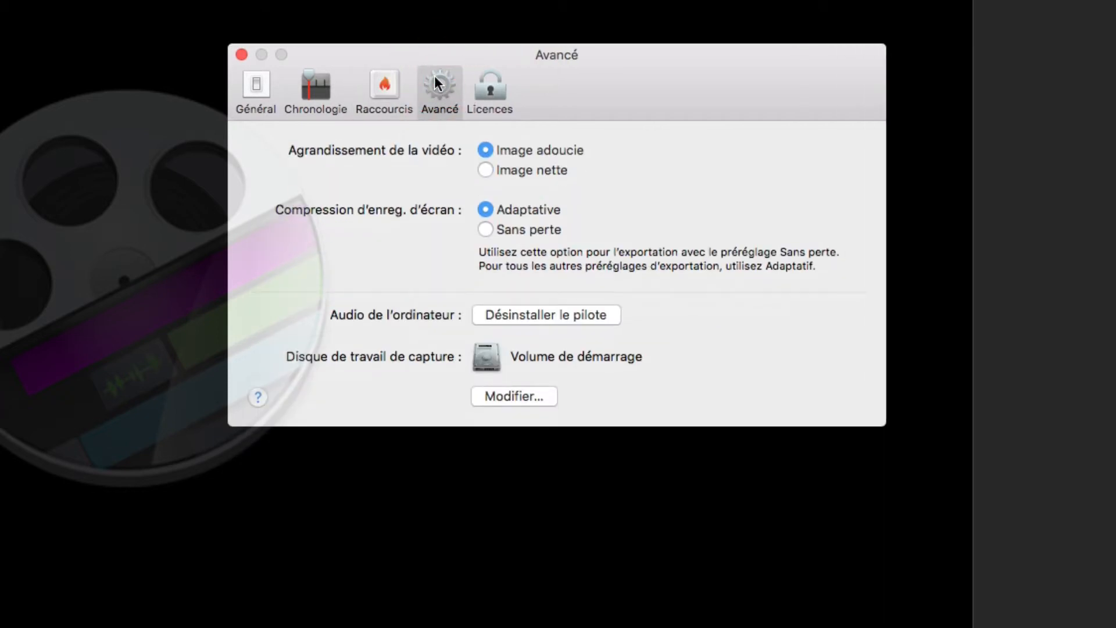
Review the timeline preferences, including the available default transitions, and close the preferences
click(322, 84)
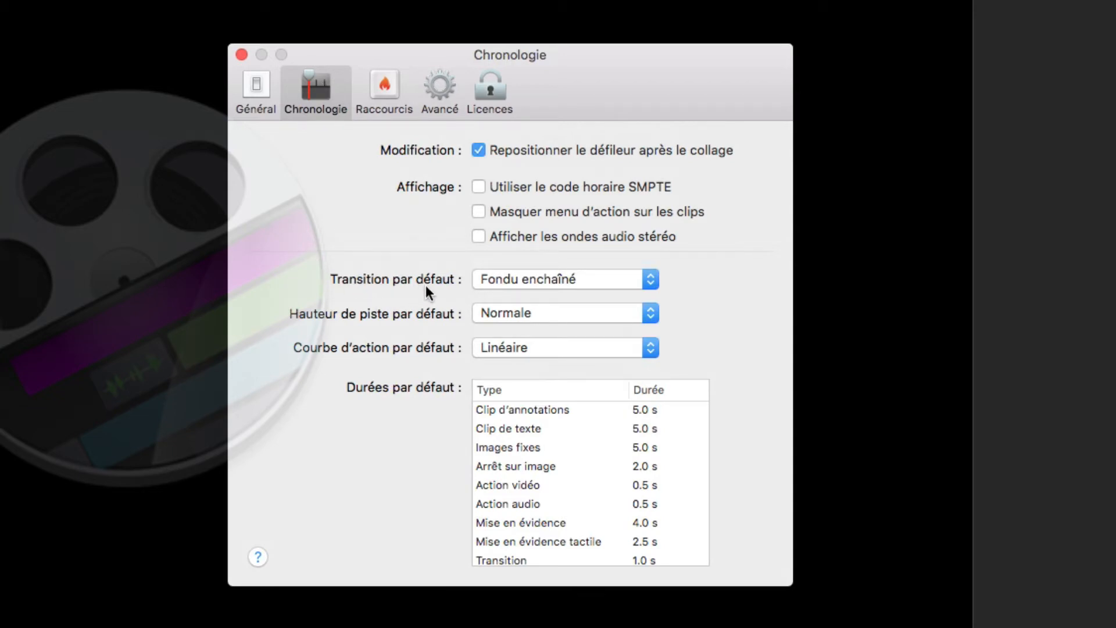
click(612, 278)
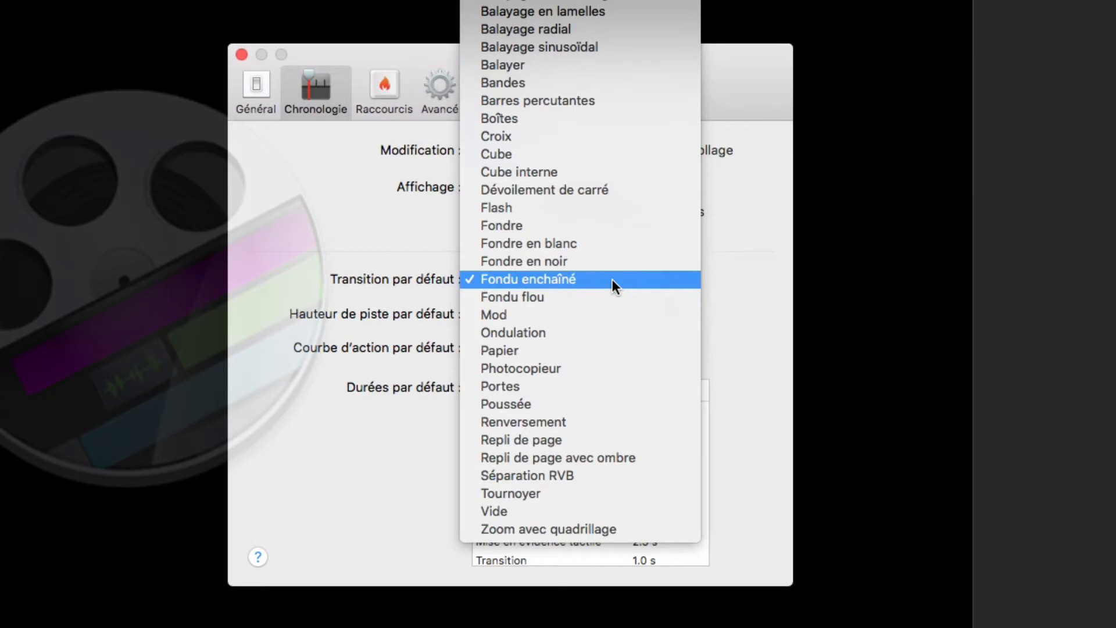
click(350, 235)
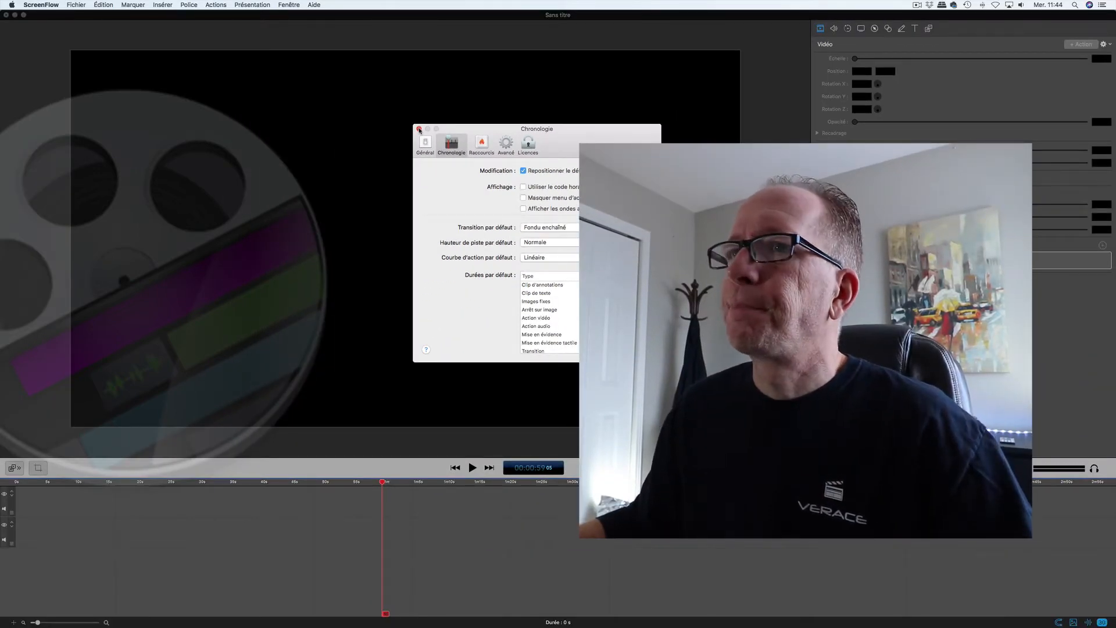
click(419, 129)
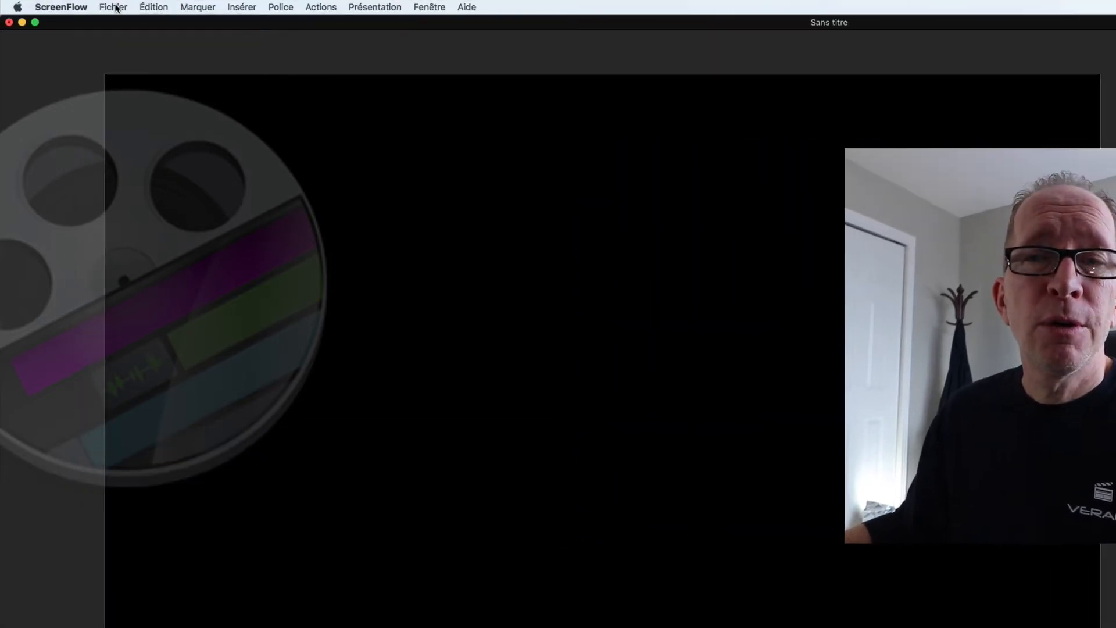
Create a new recording document and examine the available camera and microphone sources in its recording setup
click(115, 8)
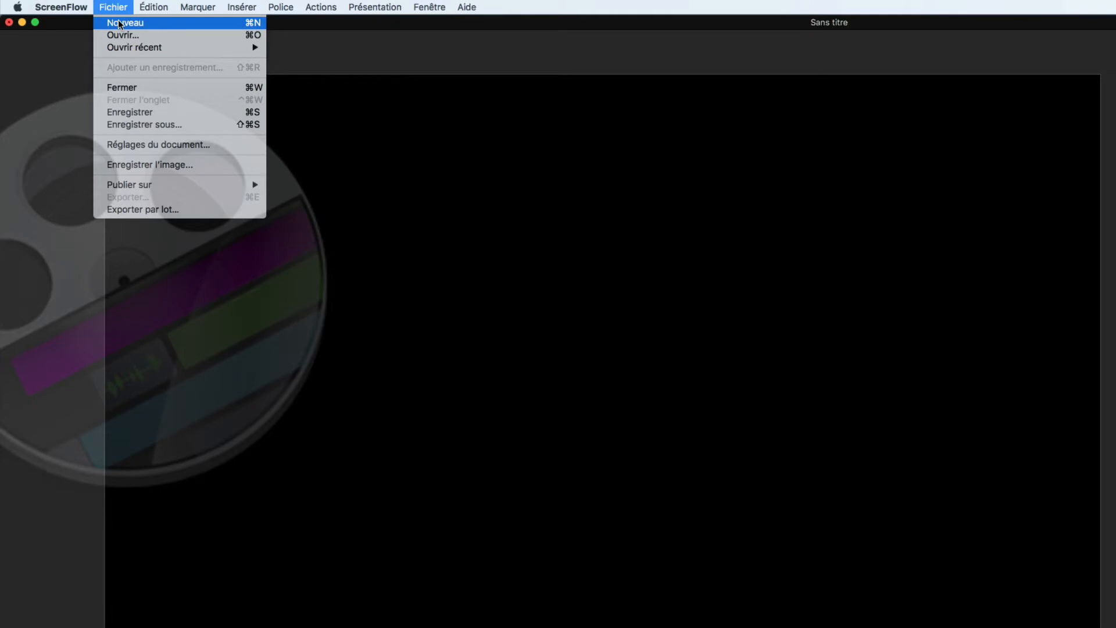
click(122, 23)
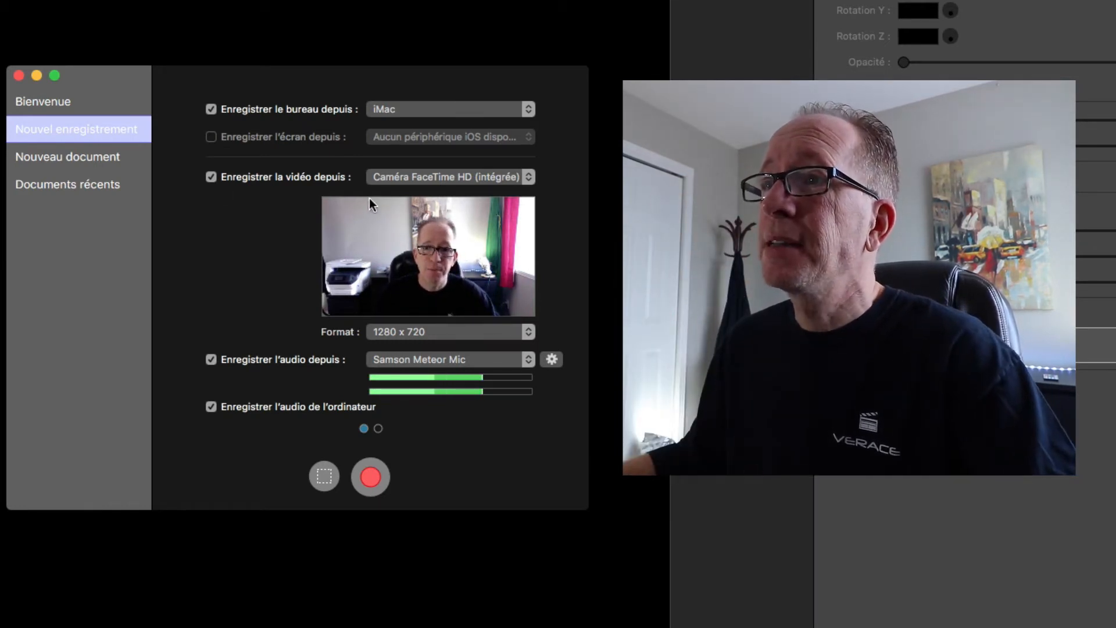
click(495, 178)
click(495, 178)
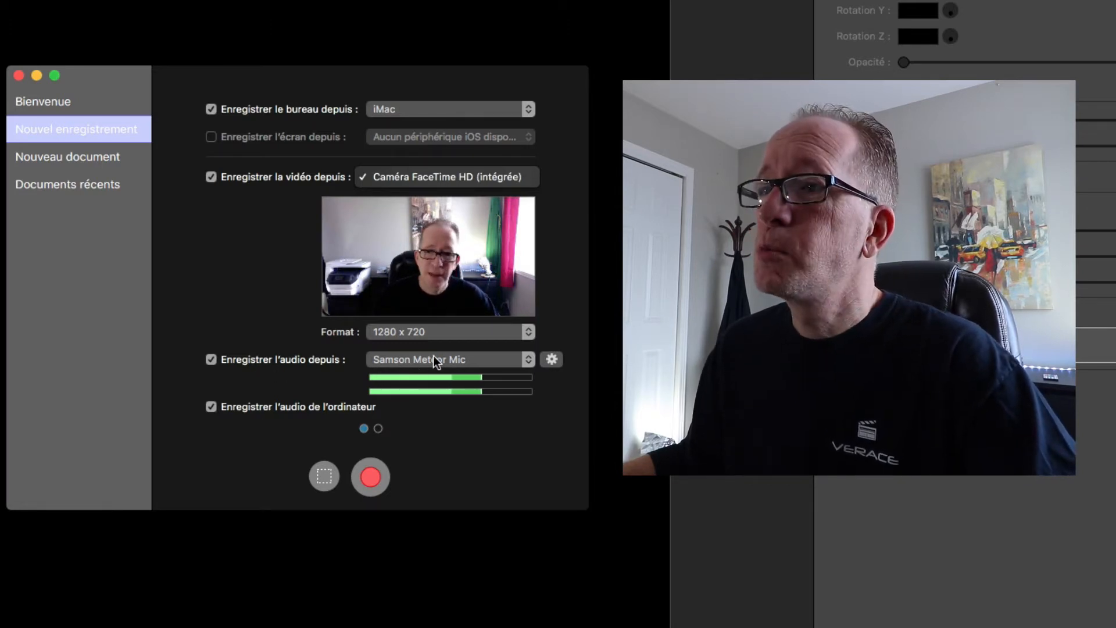
click(527, 359)
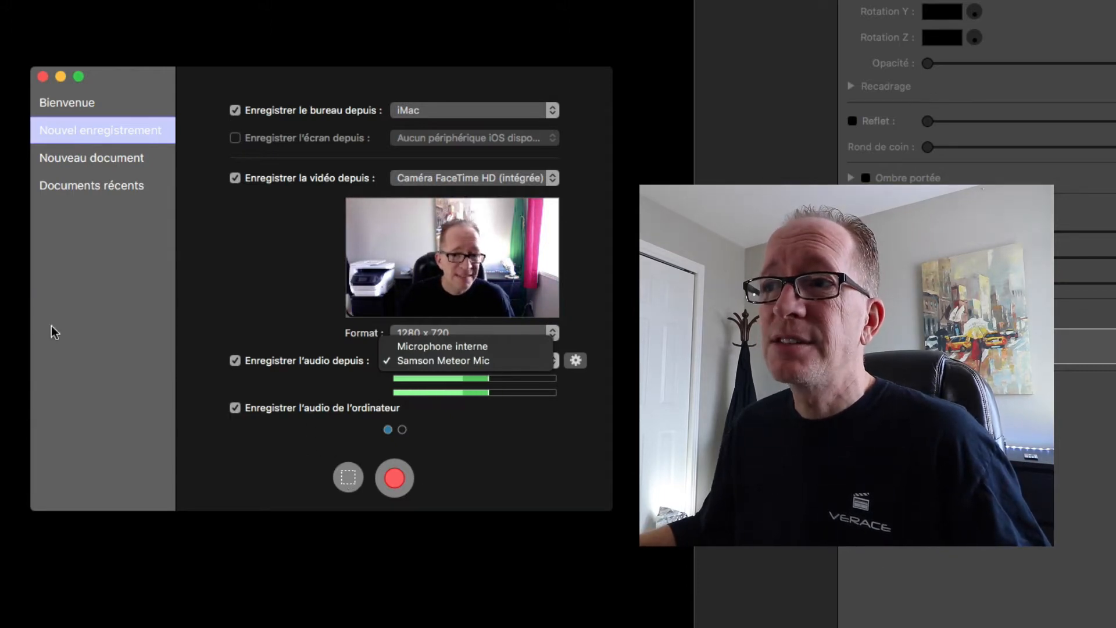
click(348, 480)
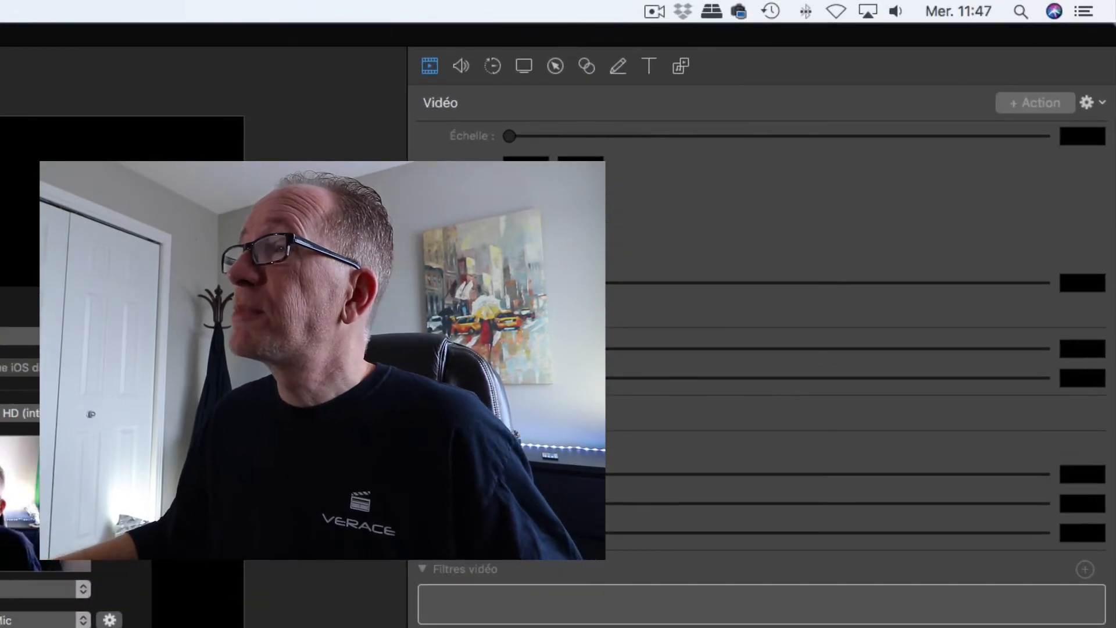
Examine the commands for stopping, pausing and marking the recording in progress
click(653, 12)
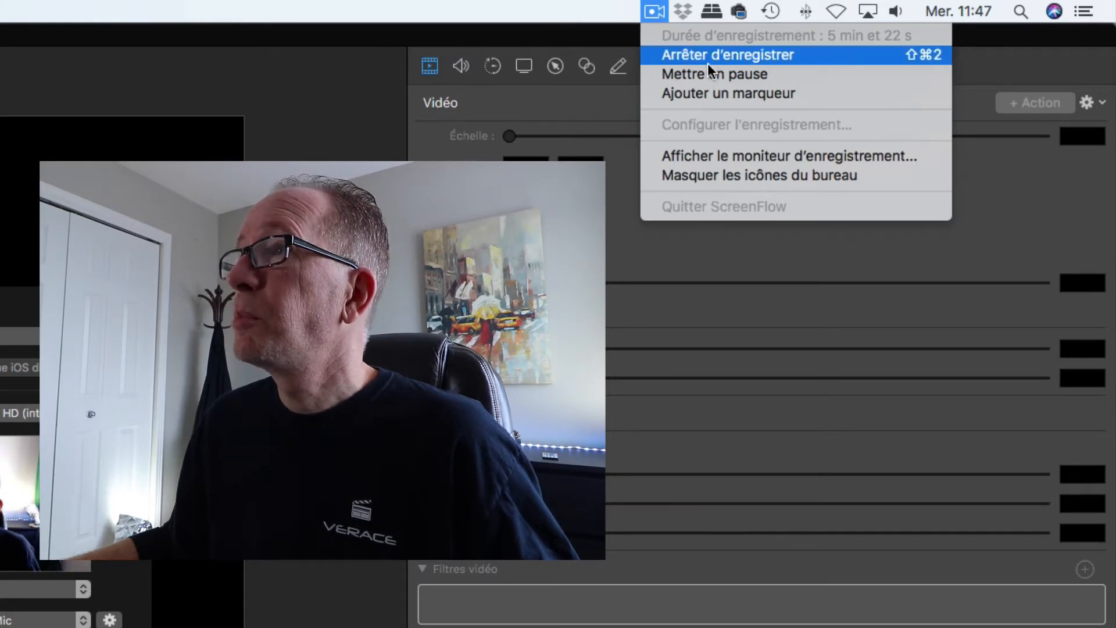
click(717, 100)
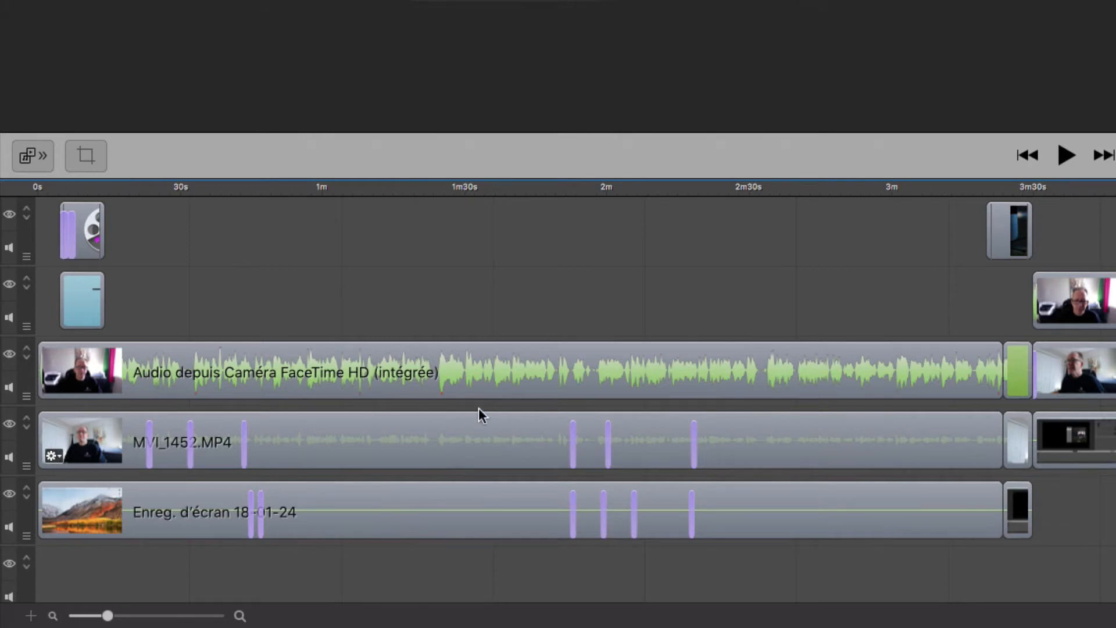
Select the camera audio, MVI_1452.MP4 and screen recording clips in turn, and examine the video filters available for the screen recording
click(497, 365)
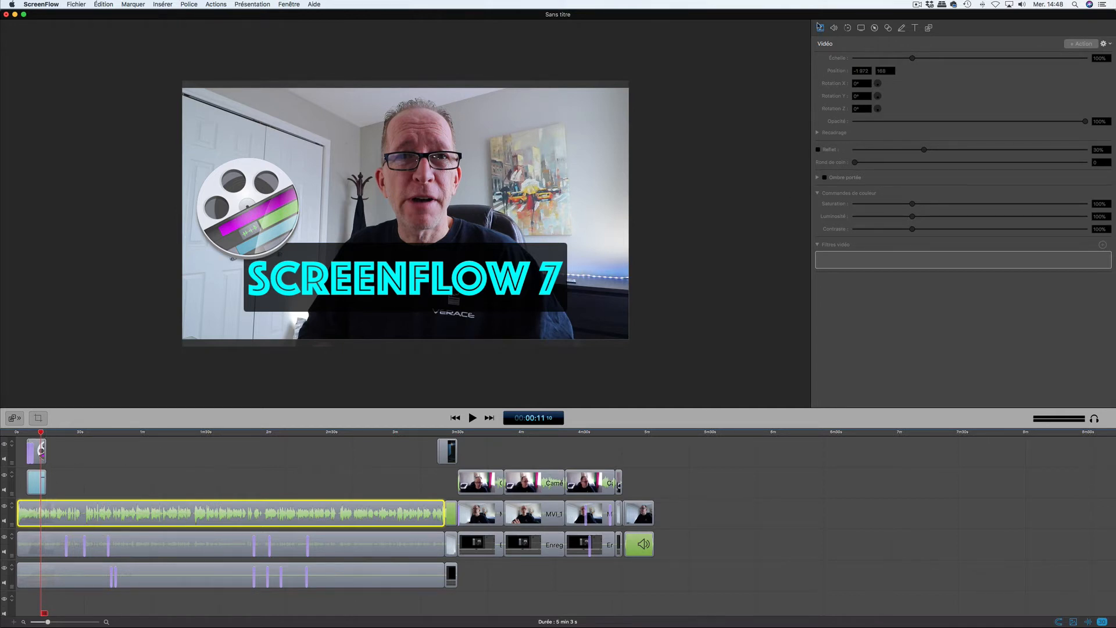
click(128, 543)
click(146, 579)
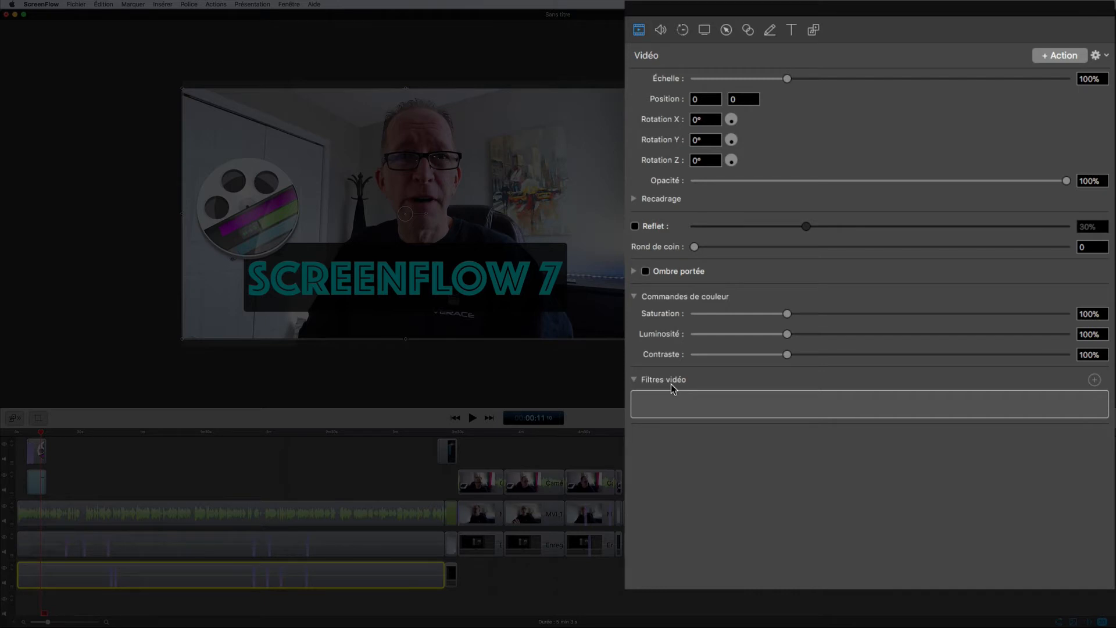
click(1095, 382)
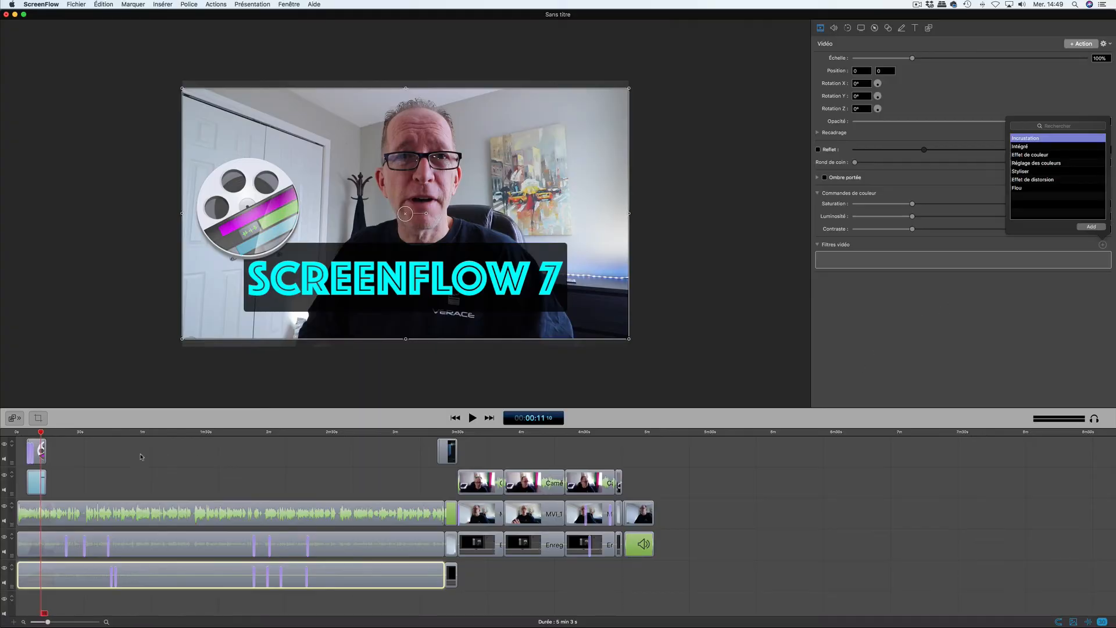
click(120, 457)
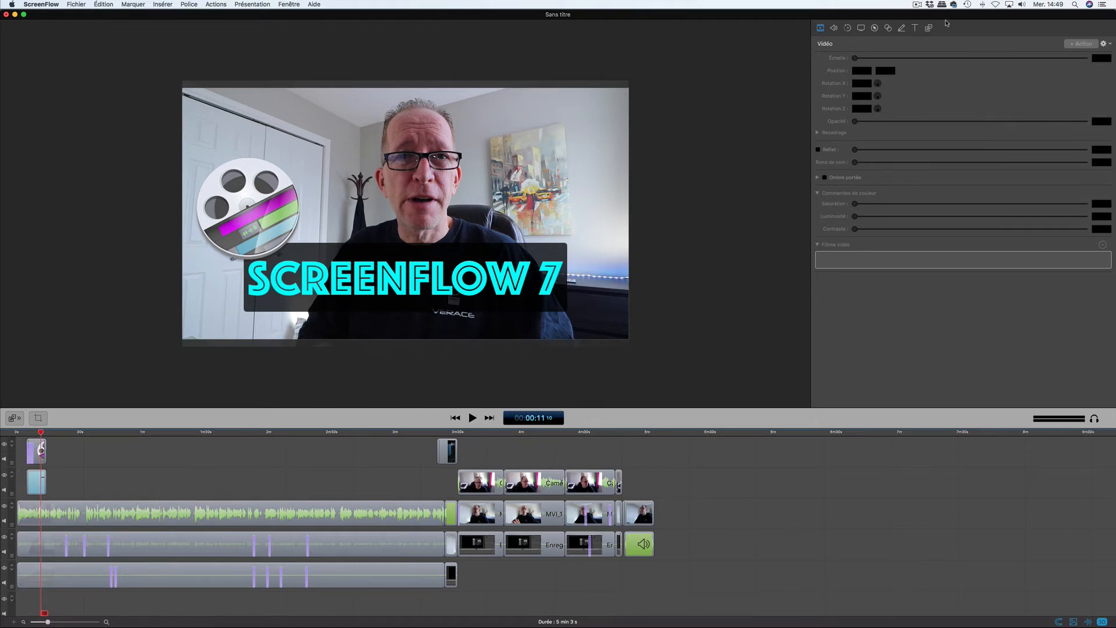
Inspect the SCREENFLOW 7 title's text settings, toggling its backdrop off and on and expanding the exit animation options
click(915, 28)
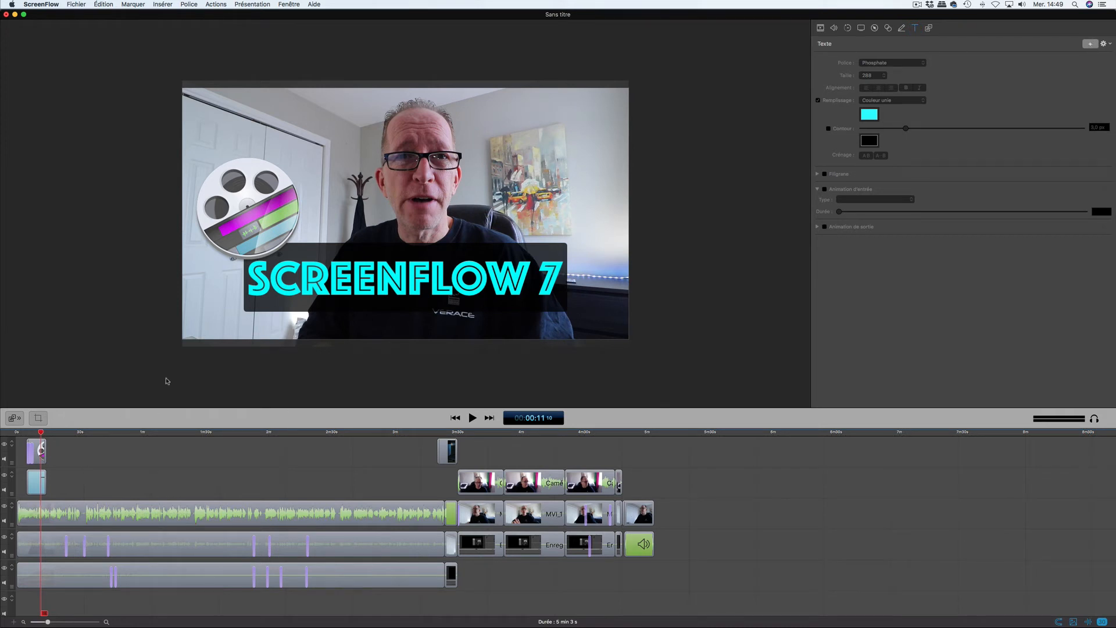
click(327, 294)
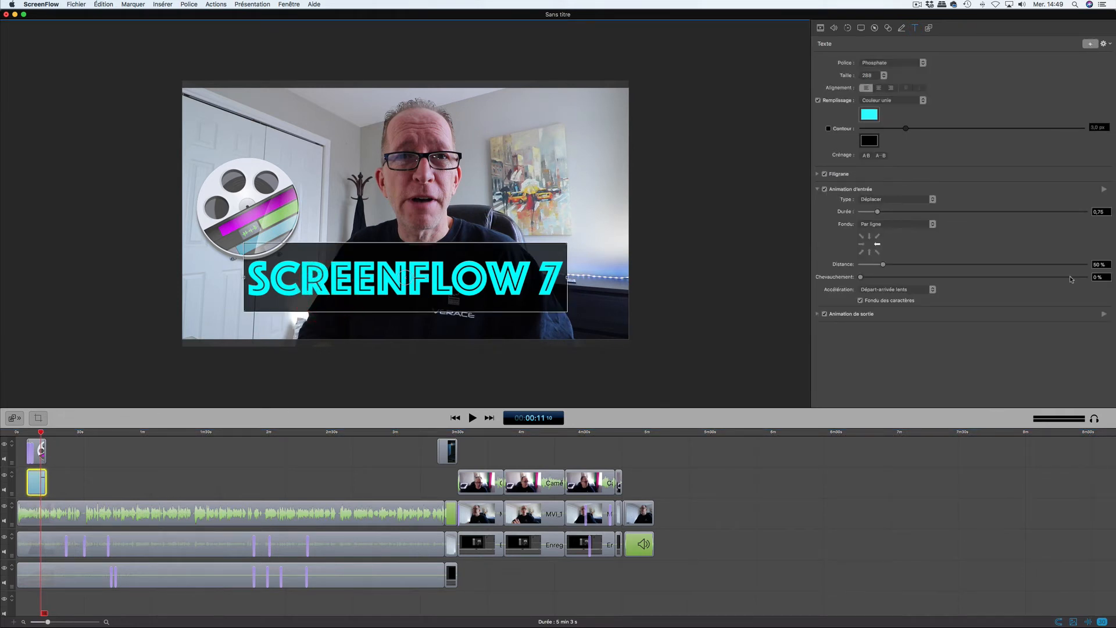
click(825, 174)
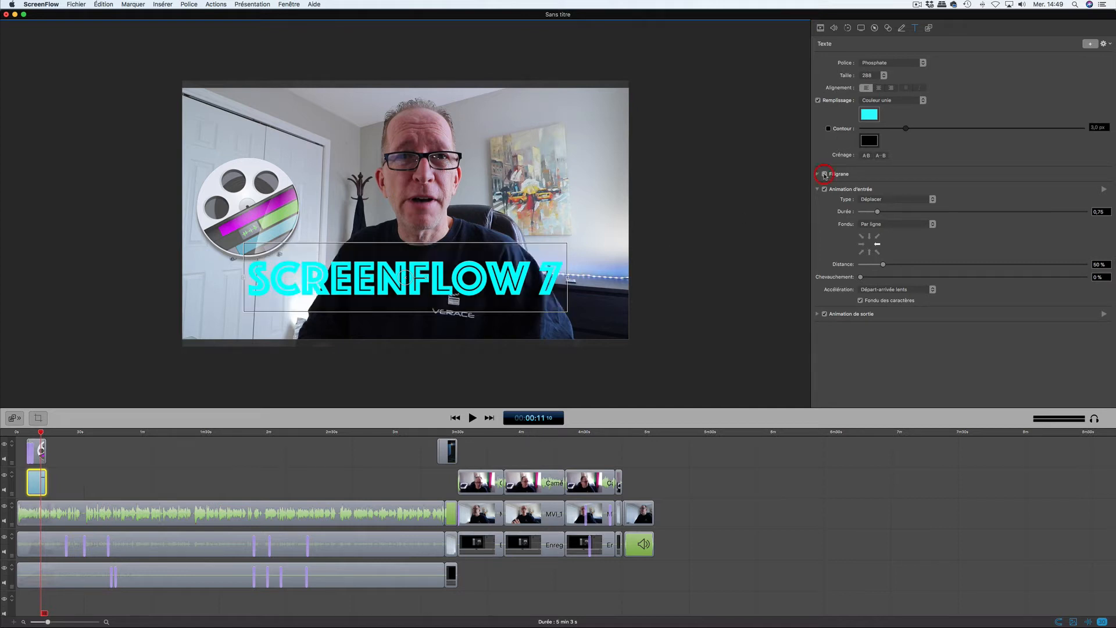
click(825, 174)
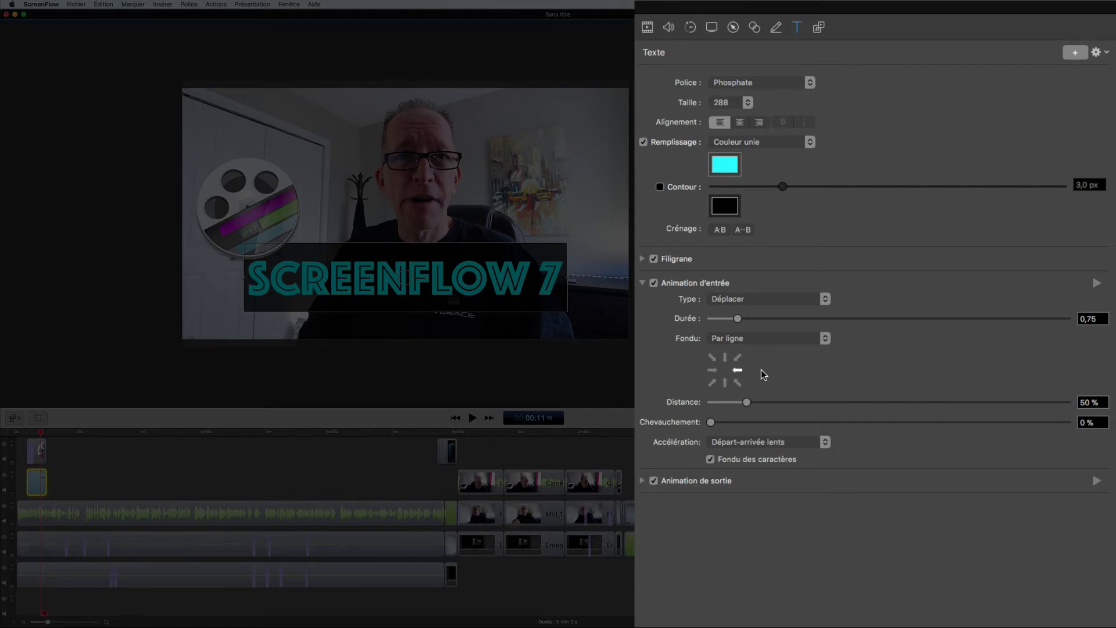
click(642, 482)
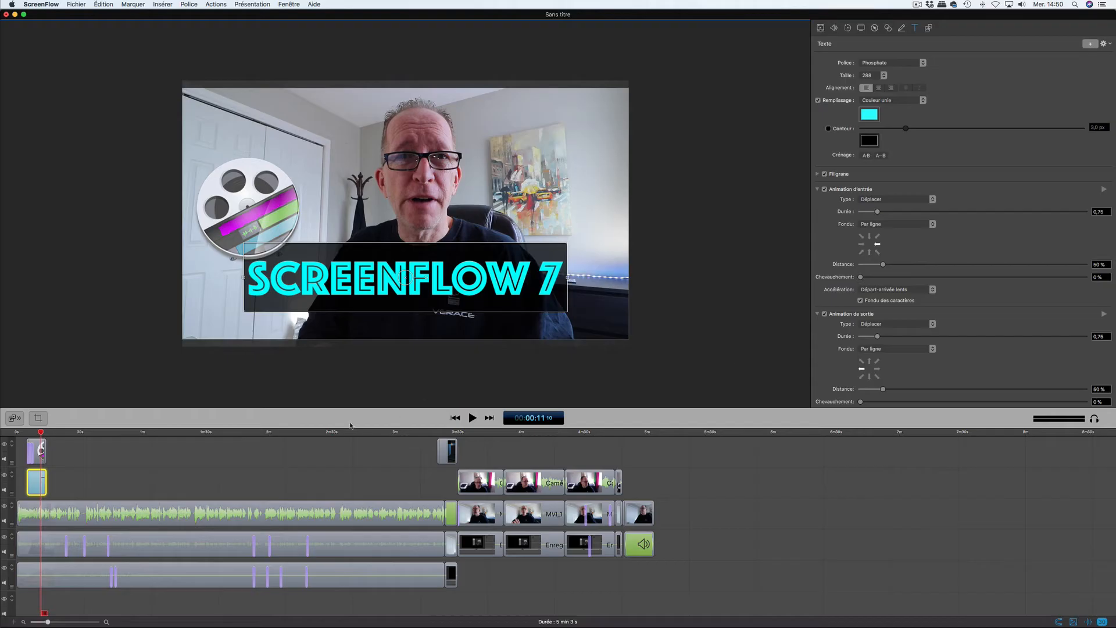
Play the timeline from the start of the SCREENFLOW 7 title to preview its entrance animation
click(18, 433)
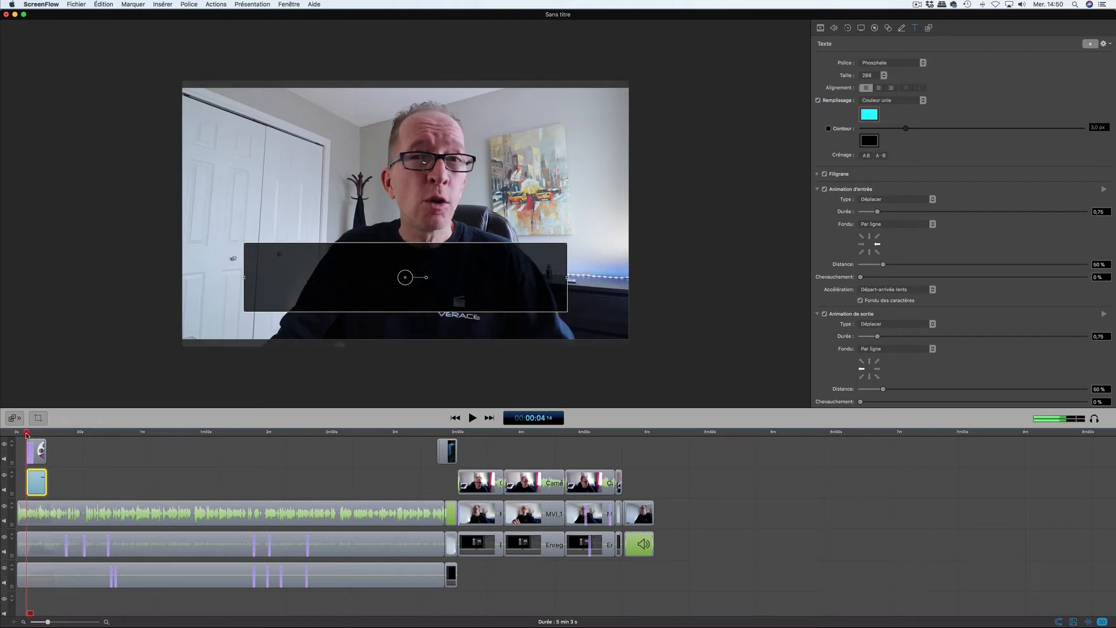
click(472, 418)
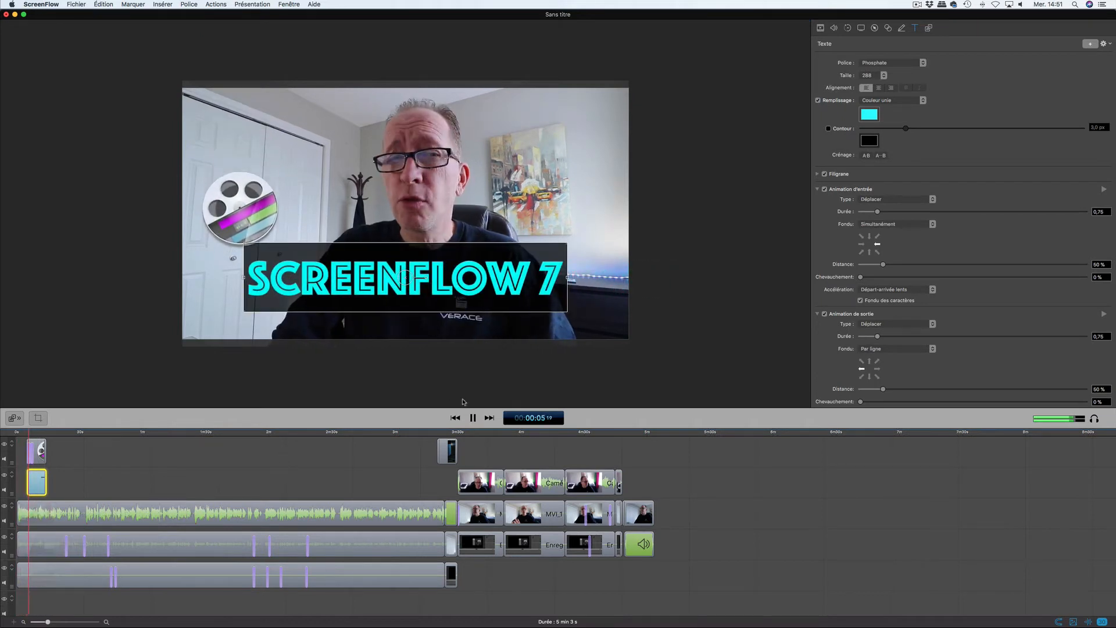
click(472, 418)
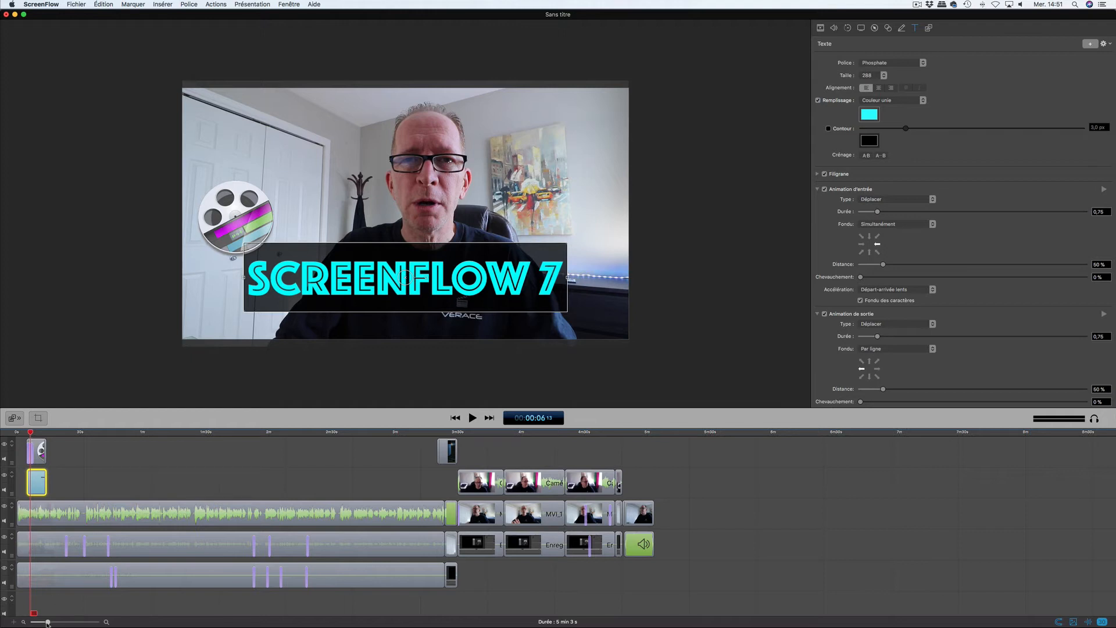
Select the first video action on the ScreenFlow icon clip, inspect its Gravité motion settings and scrub through the effect
drag(48, 623, 61, 623)
click(65, 431)
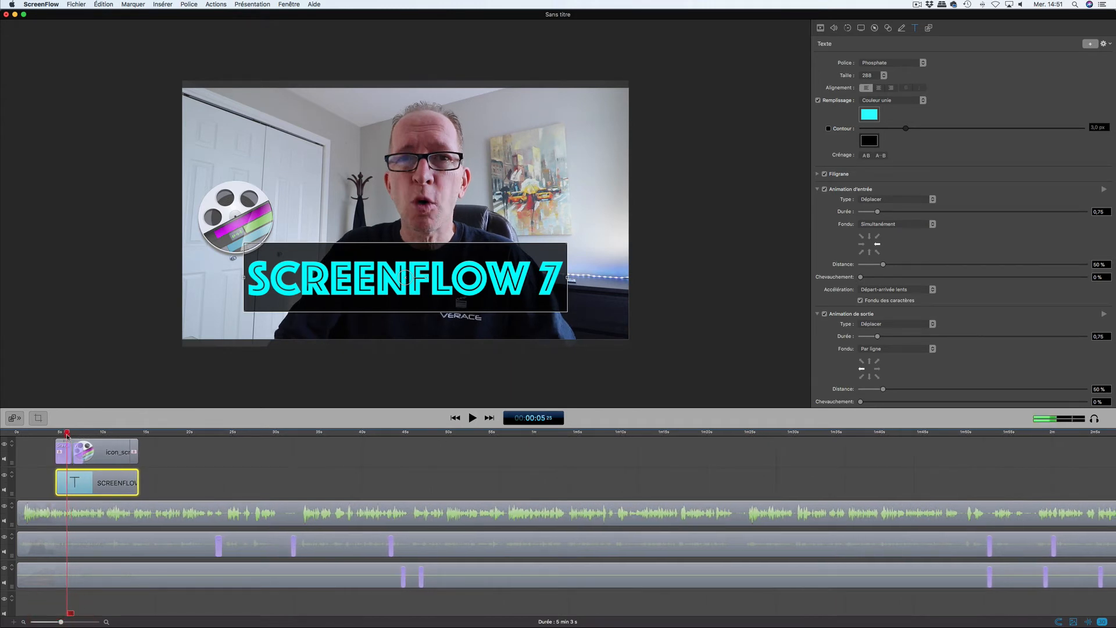
click(65, 456)
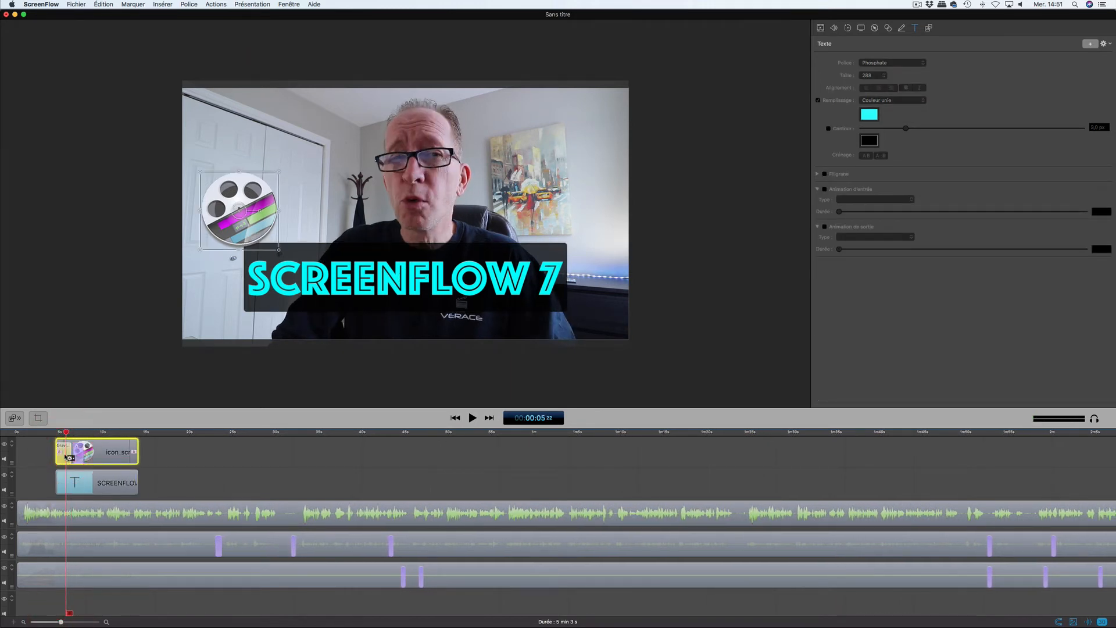
click(848, 28)
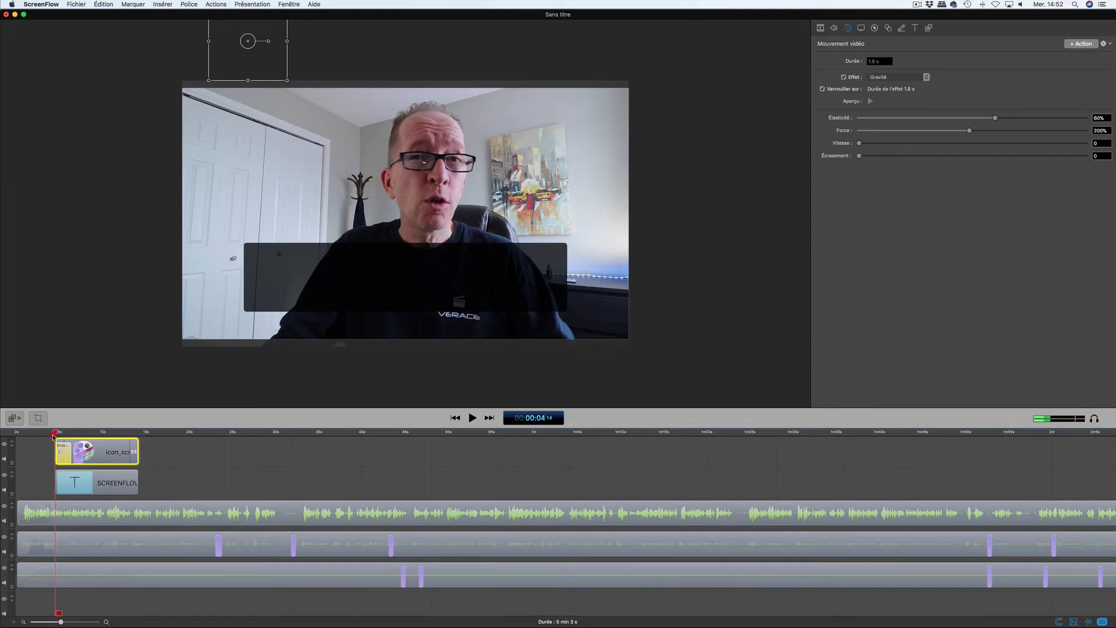
drag(54, 436, 86, 445)
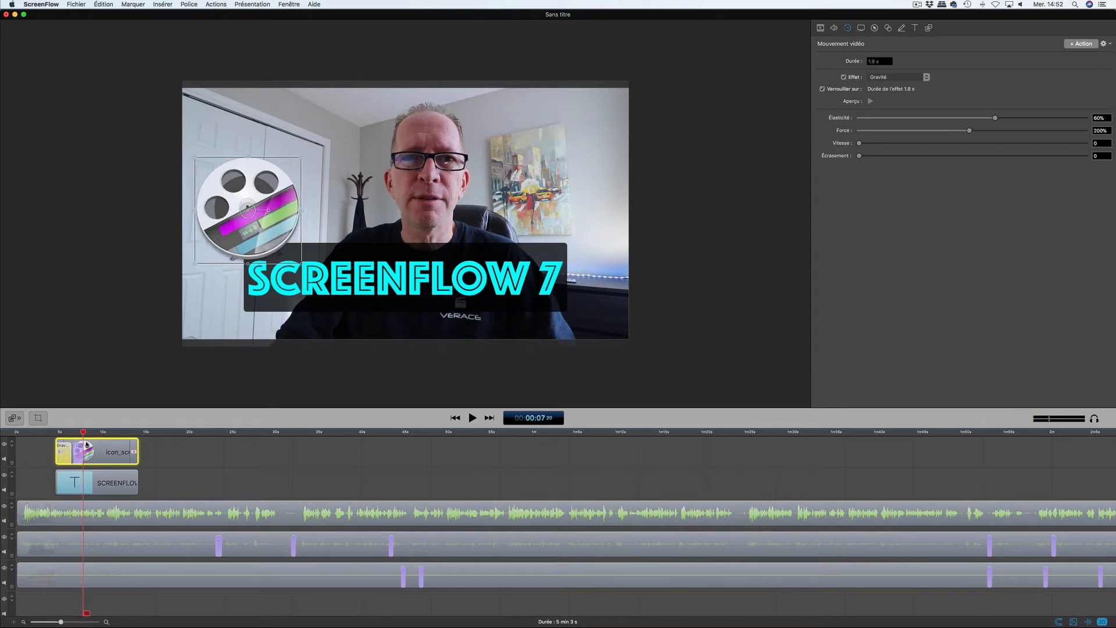
Select the second video action on the ScreenFlow icon clip, inspect its scale and position properties and scrub around the action's end
click(68, 439)
click(76, 452)
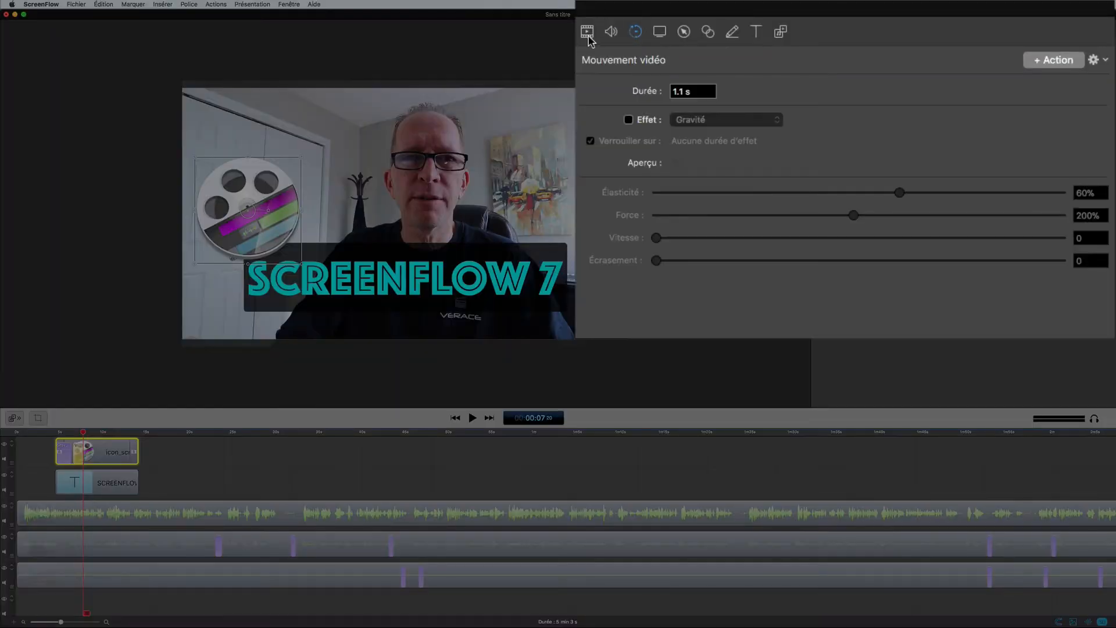
click(588, 33)
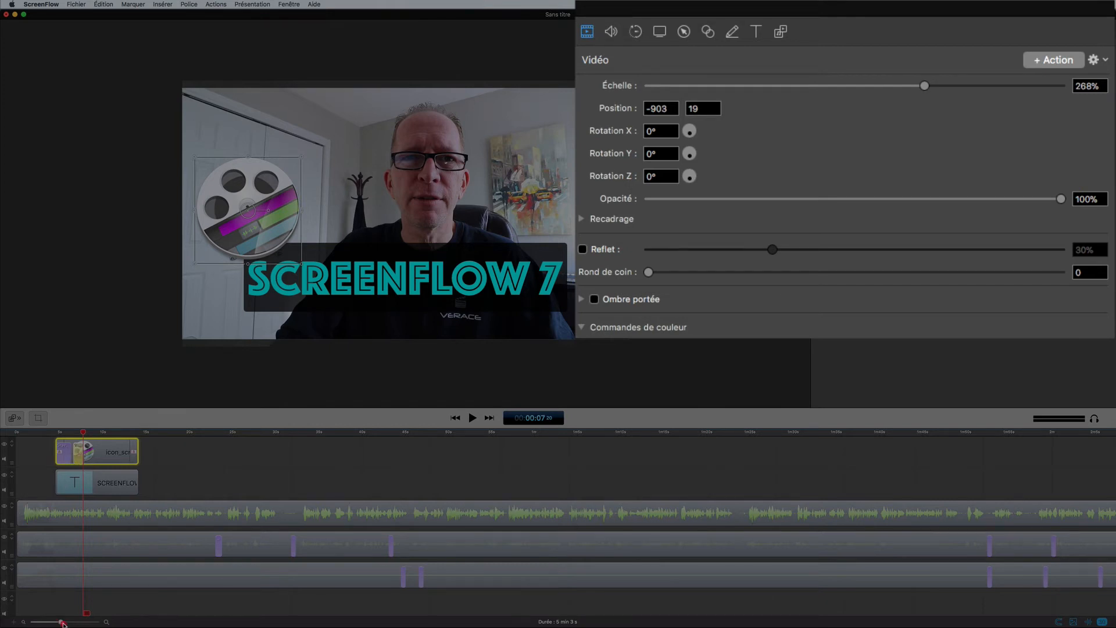
drag(60, 621, 85, 622)
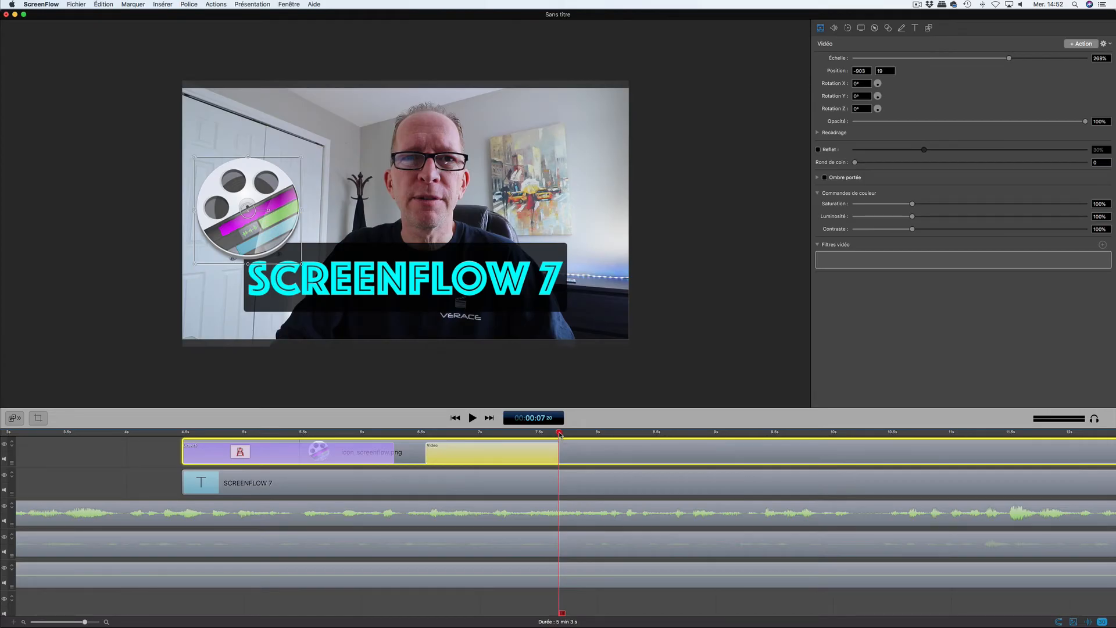
drag(560, 433, 575, 434)
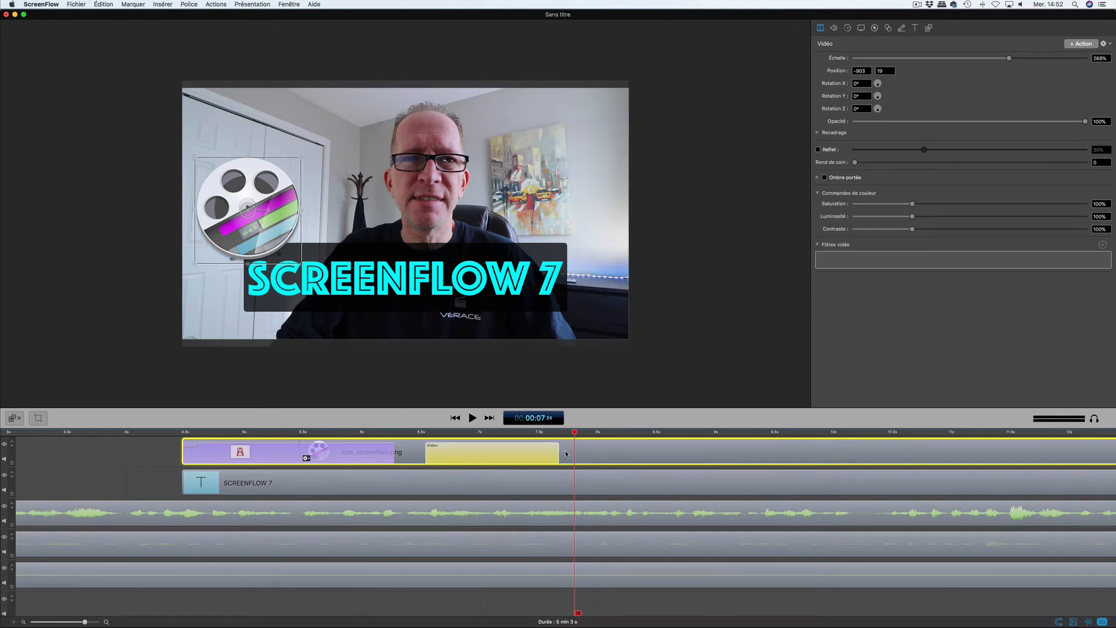
mouse_move(576, 438)
mouse_down()
mouse_move(560, 438)
mouse_move(621, 447)
mouse_move(419, 429)
mouse_move(567, 450)
mouse_up()
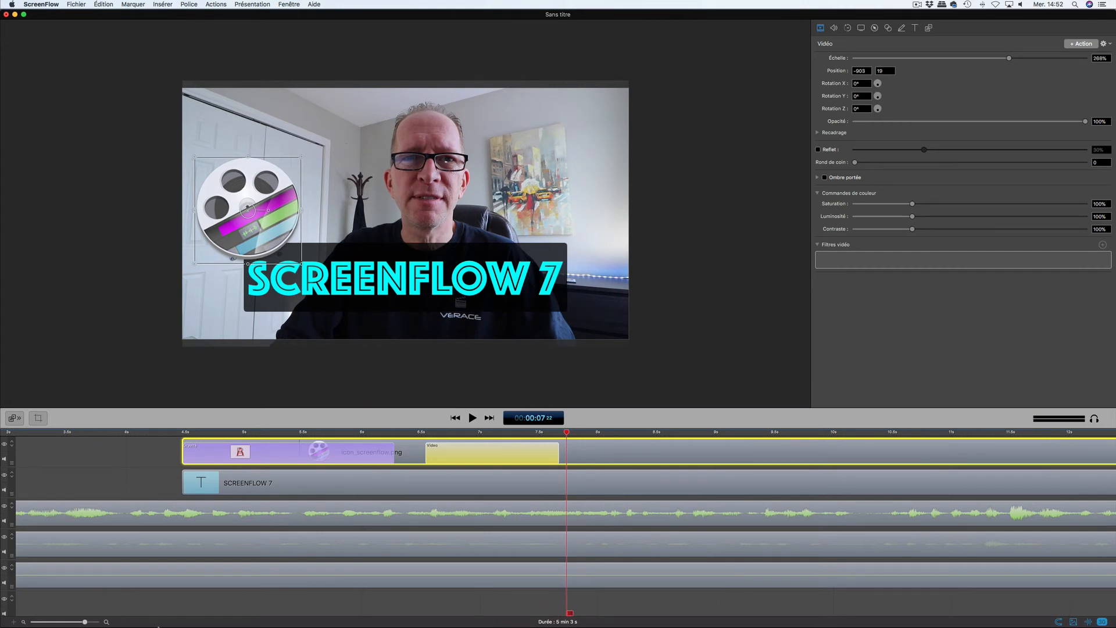
drag(85, 623, 70, 622)
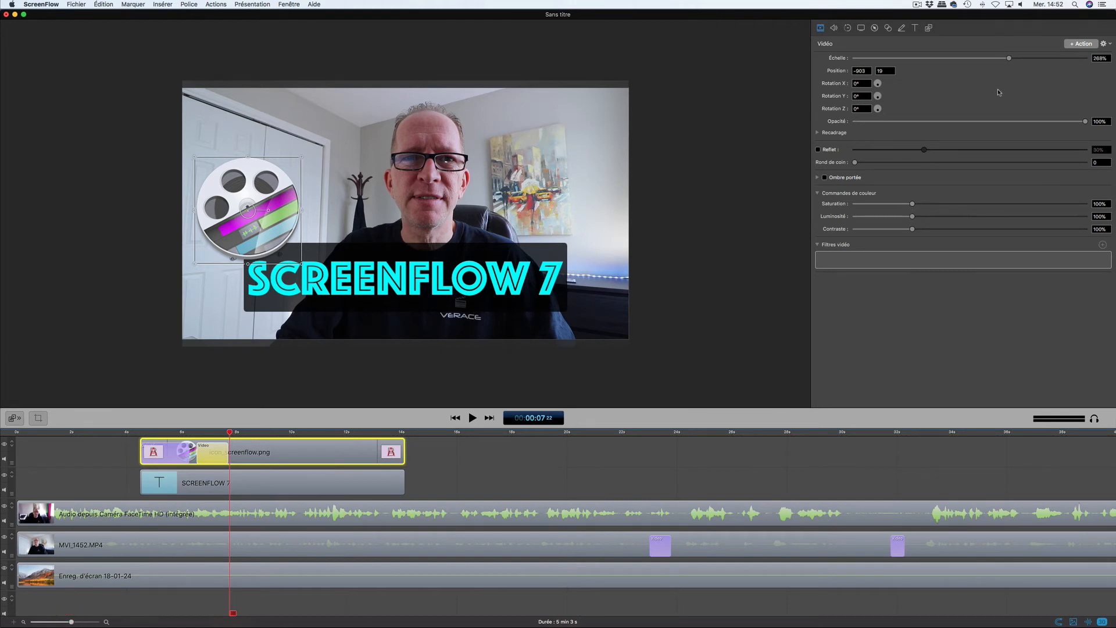
Enable the Présence audio effect on the camera audio clip and look through the available effect presets
click(834, 27)
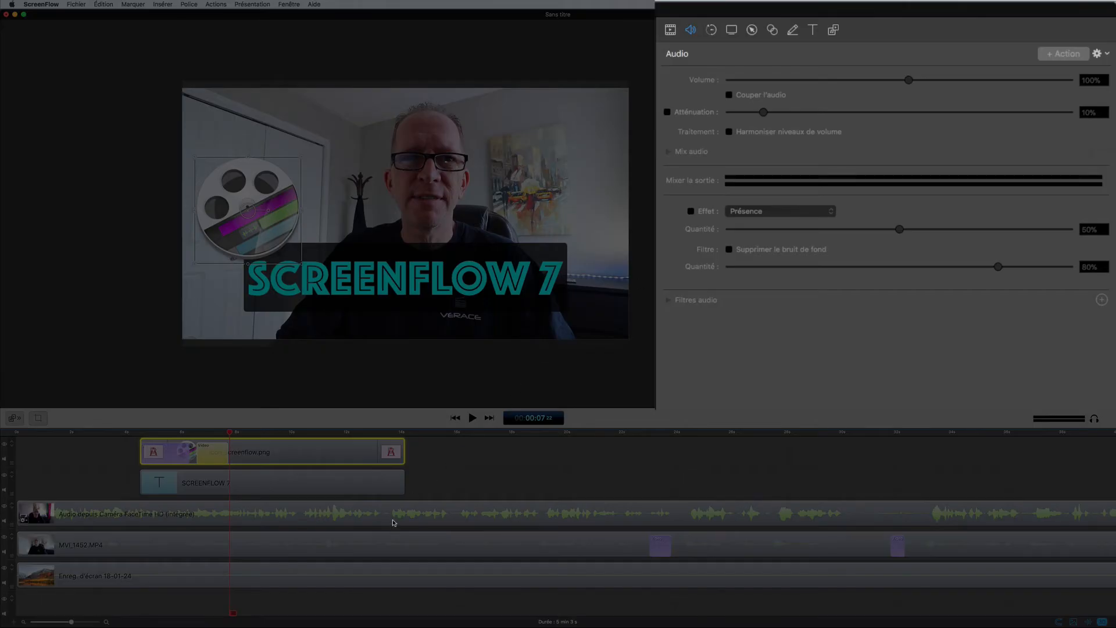
click(392, 522)
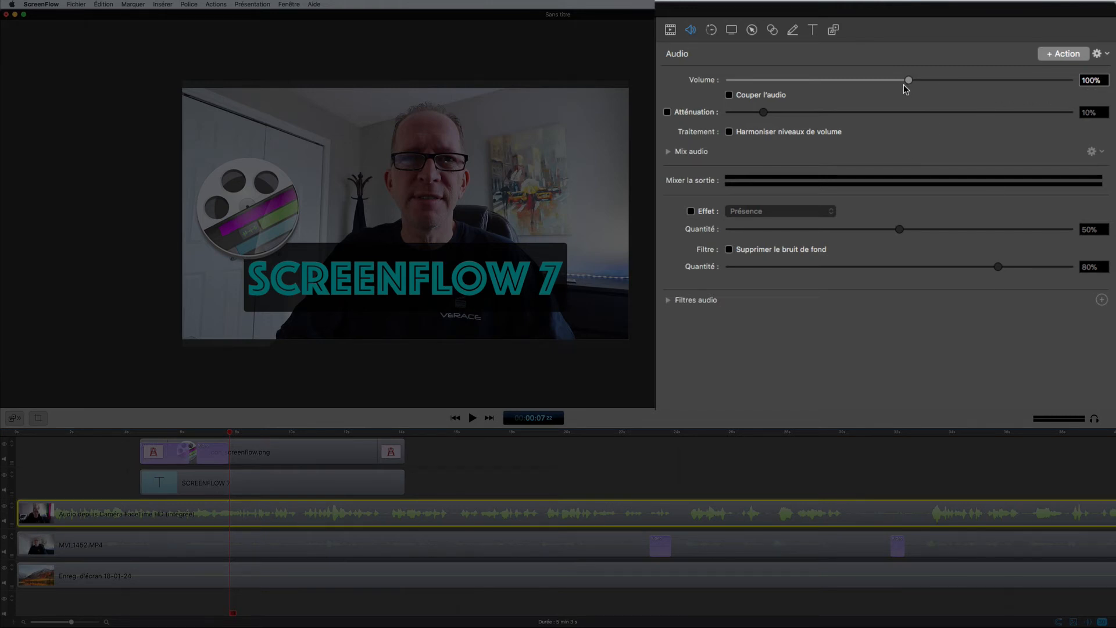
click(691, 211)
click(784, 216)
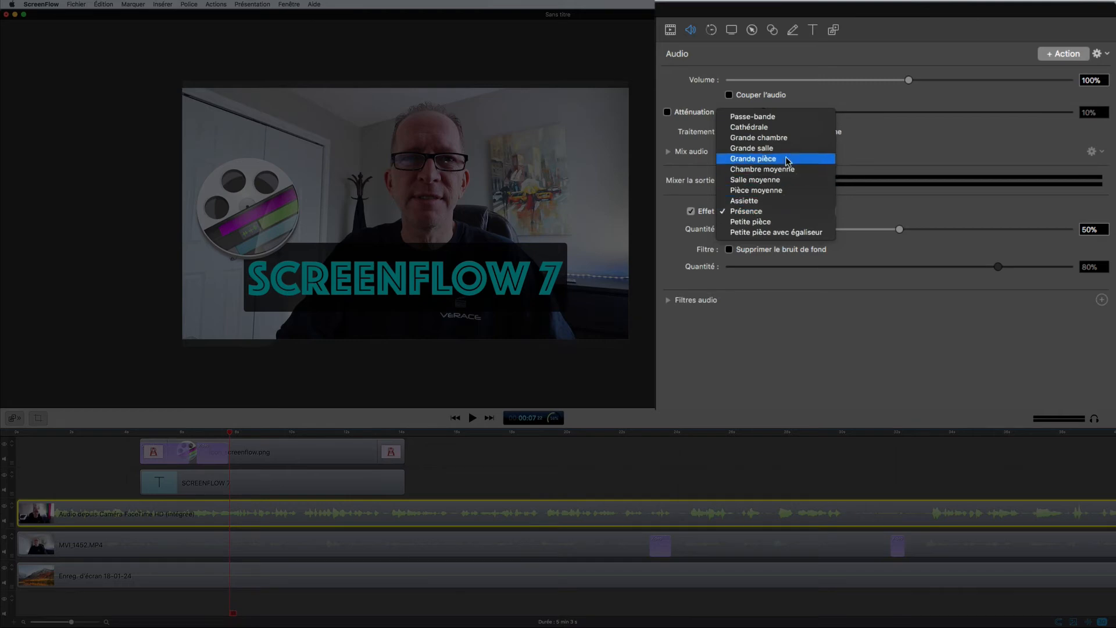
click(675, 209)
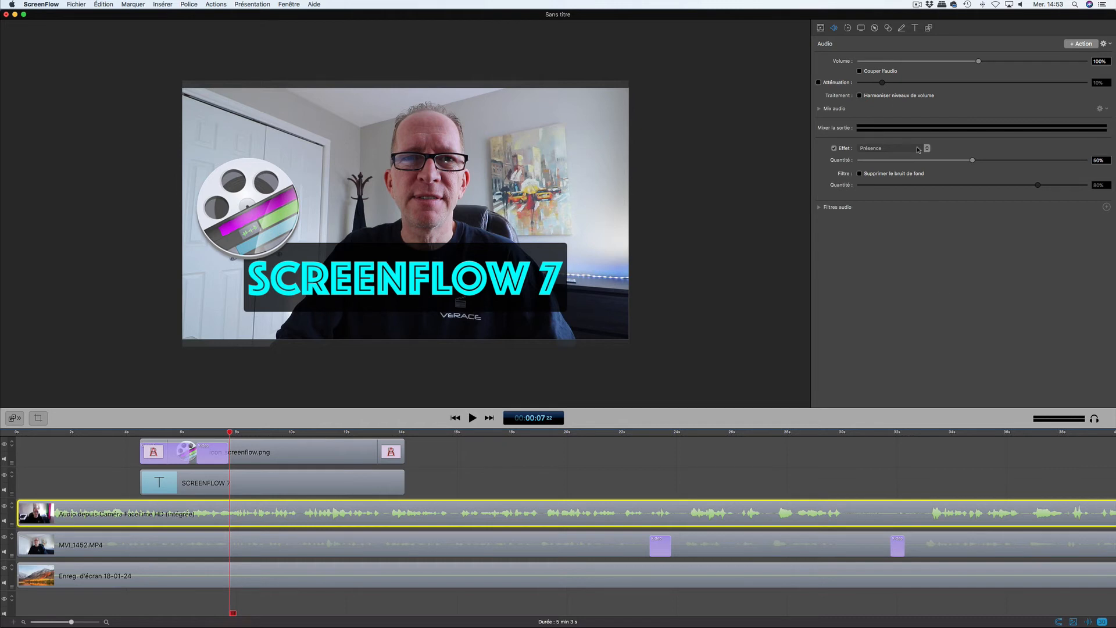
Examine the video motion properties, then the screen recording clip's mouse pointer and keystroke settings, including the available pointer styles
click(820, 28)
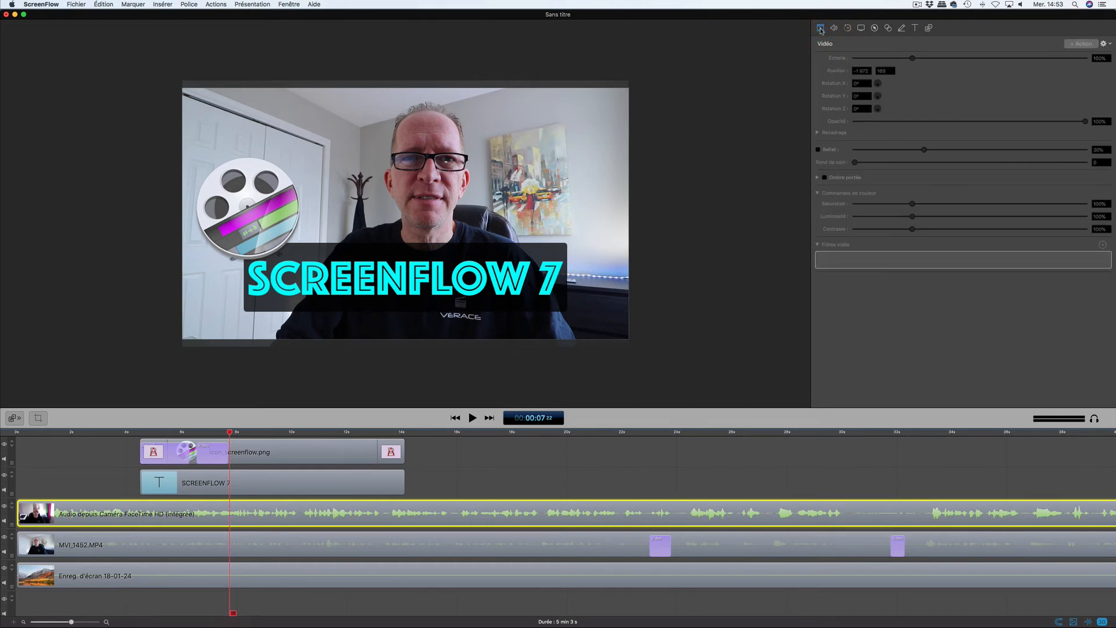
click(849, 28)
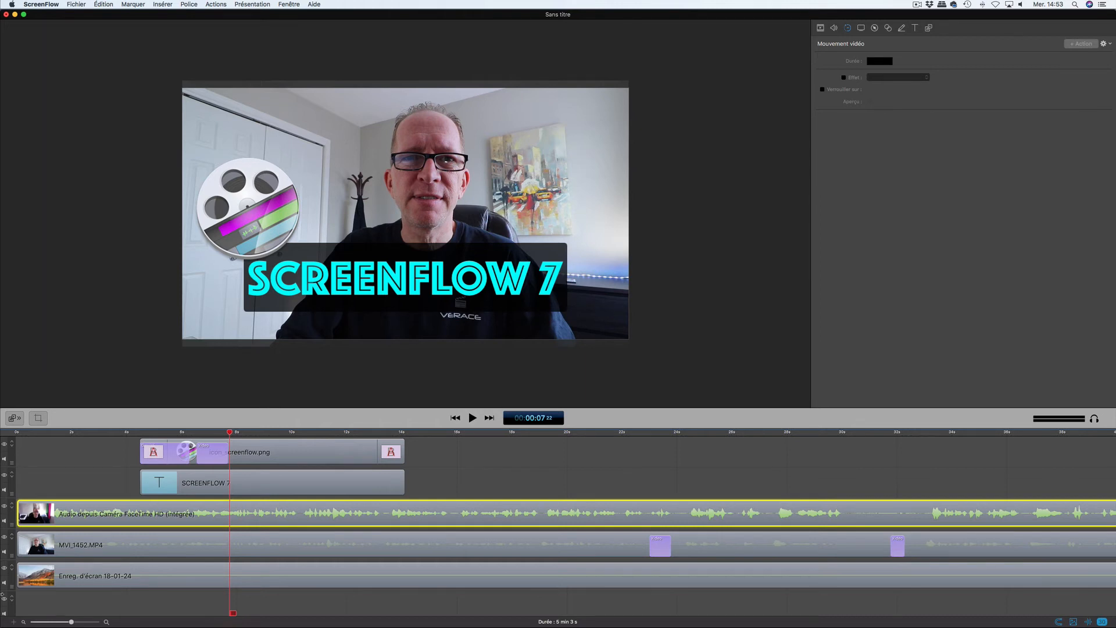
drag(71, 622, 59, 622)
click(861, 28)
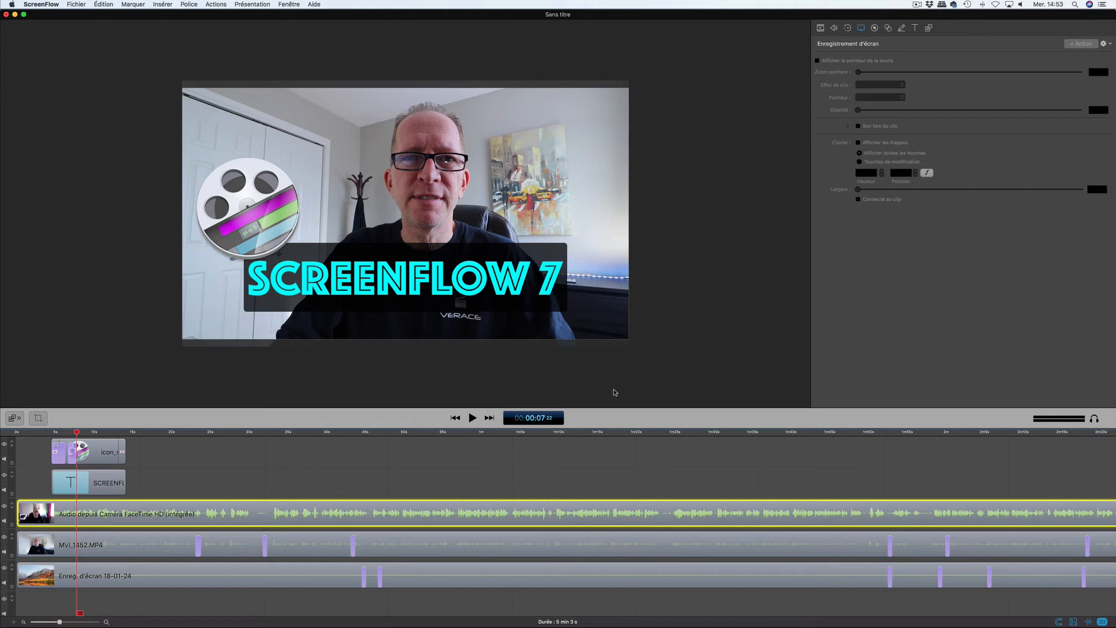
click(497, 575)
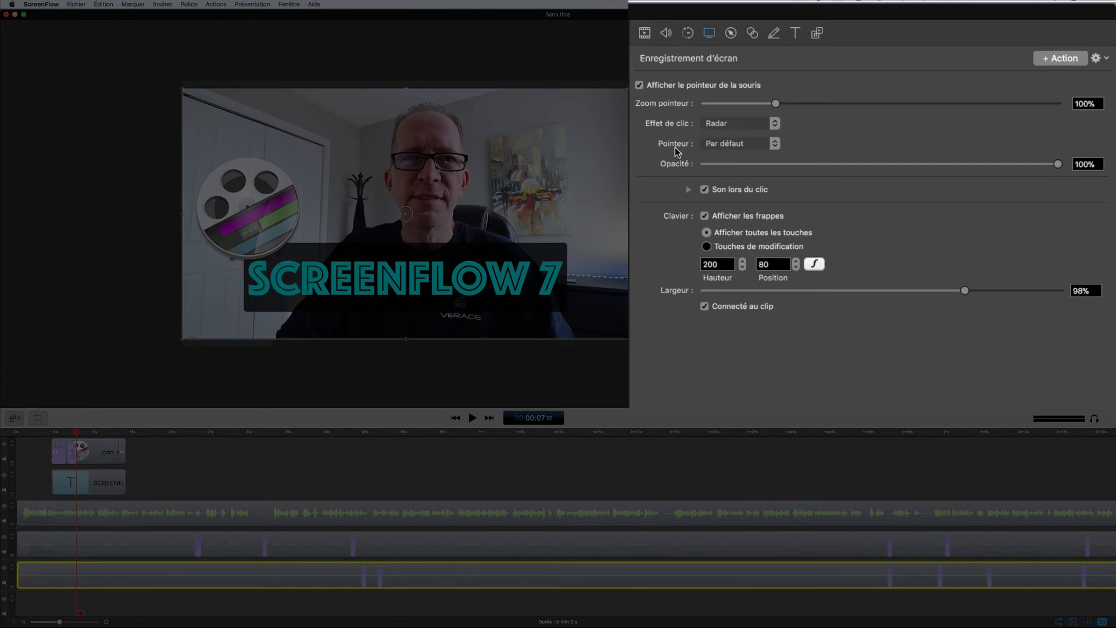
click(753, 149)
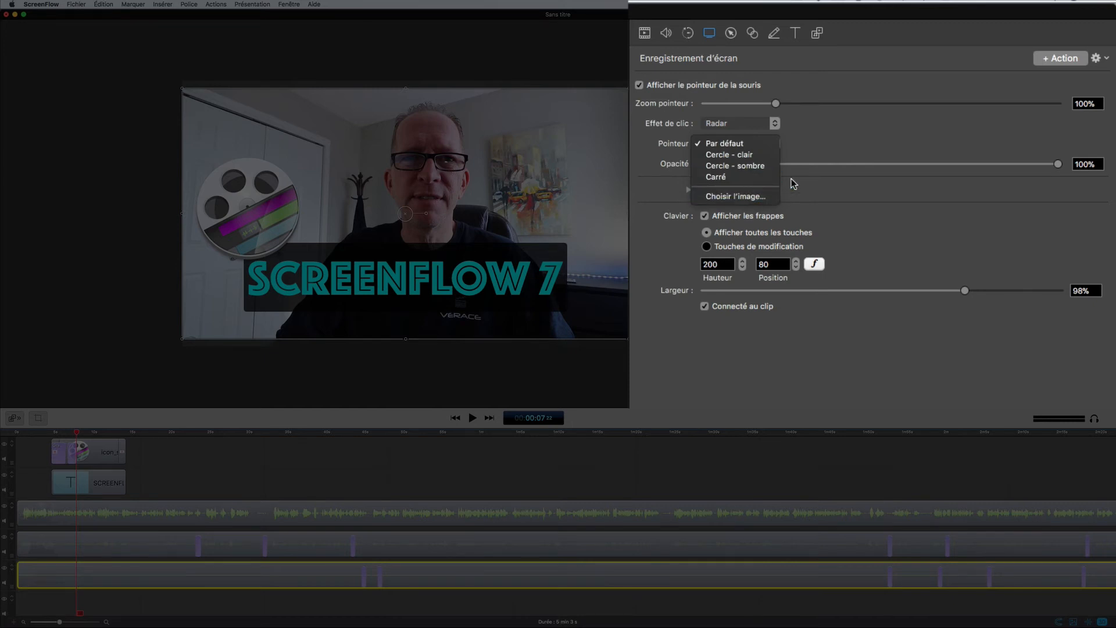
click(836, 138)
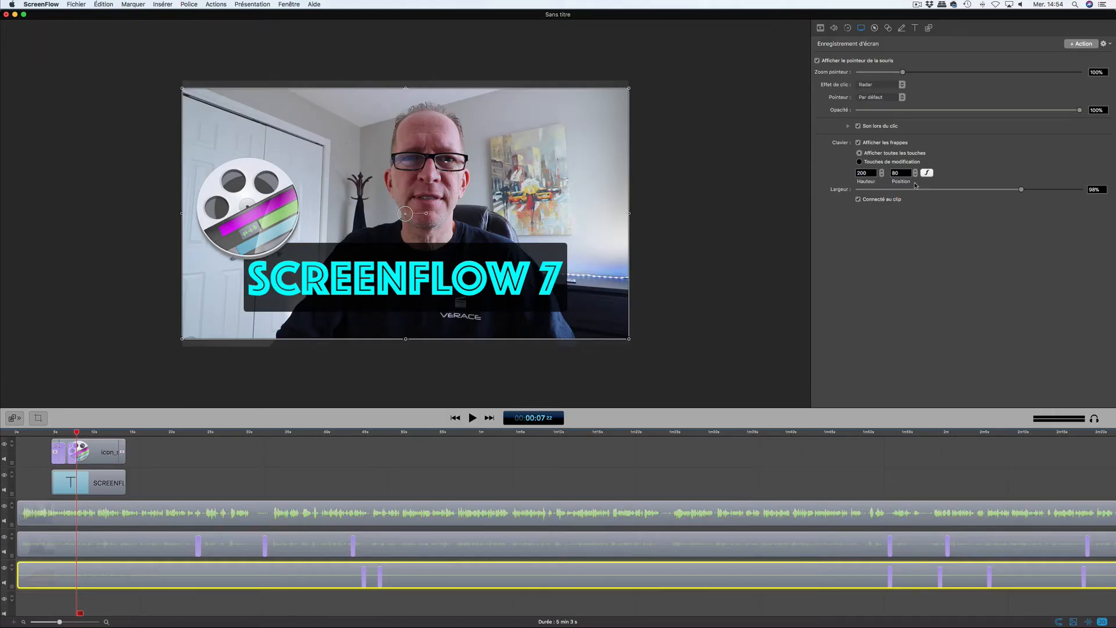
Add a callout action to the screen recording at about 57 s, trying the foreground window mode before drawing a freehand rectangle around the Général window
click(875, 29)
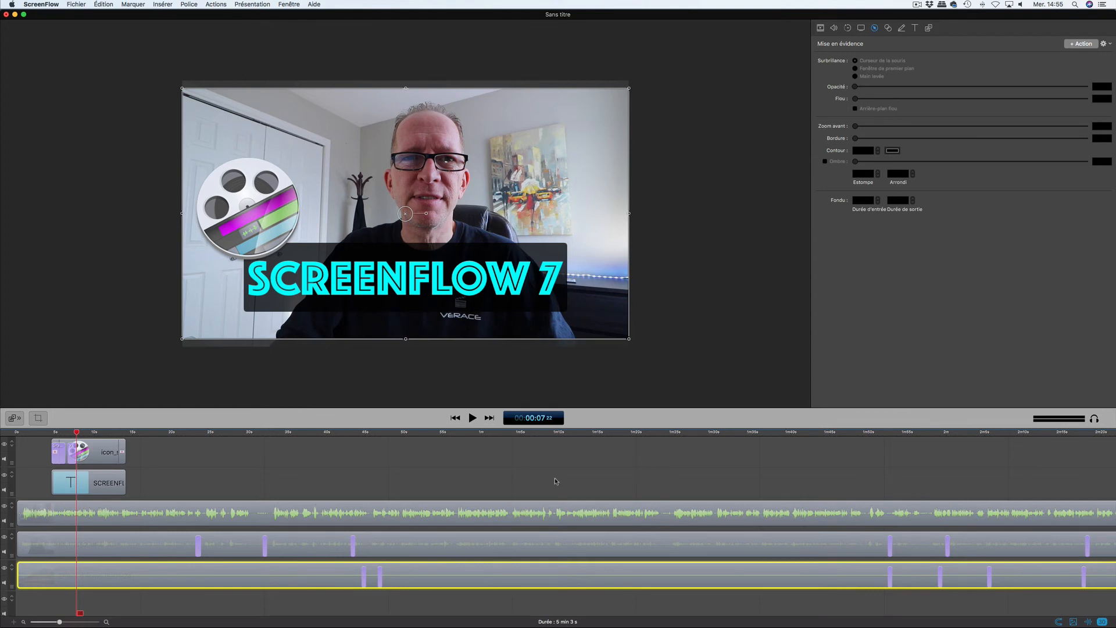
drag(78, 433, 462, 480)
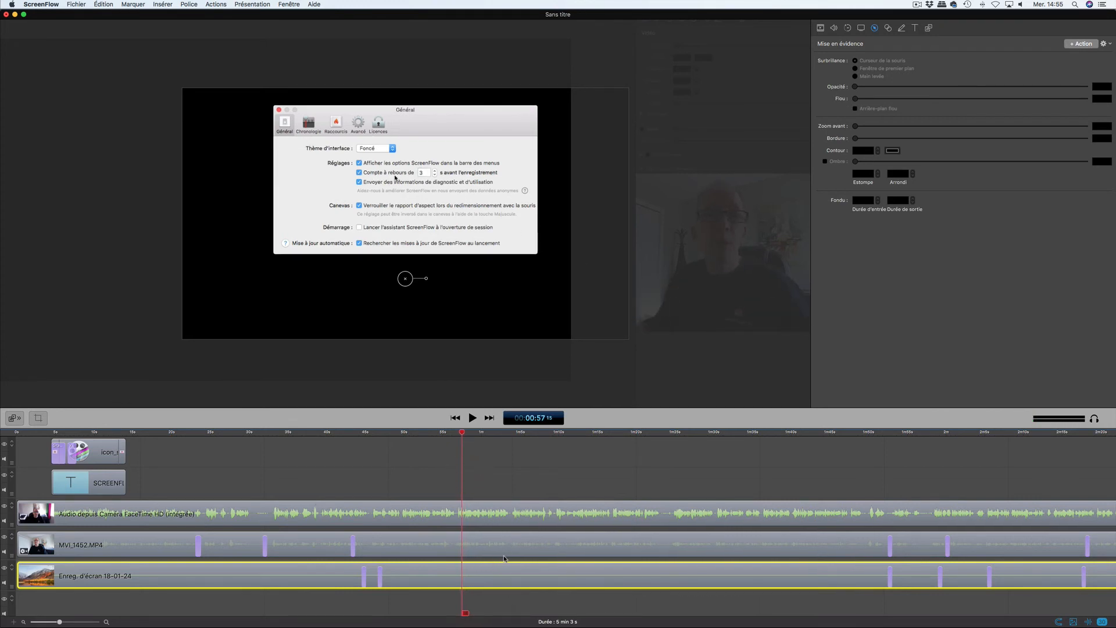
click(1082, 44)
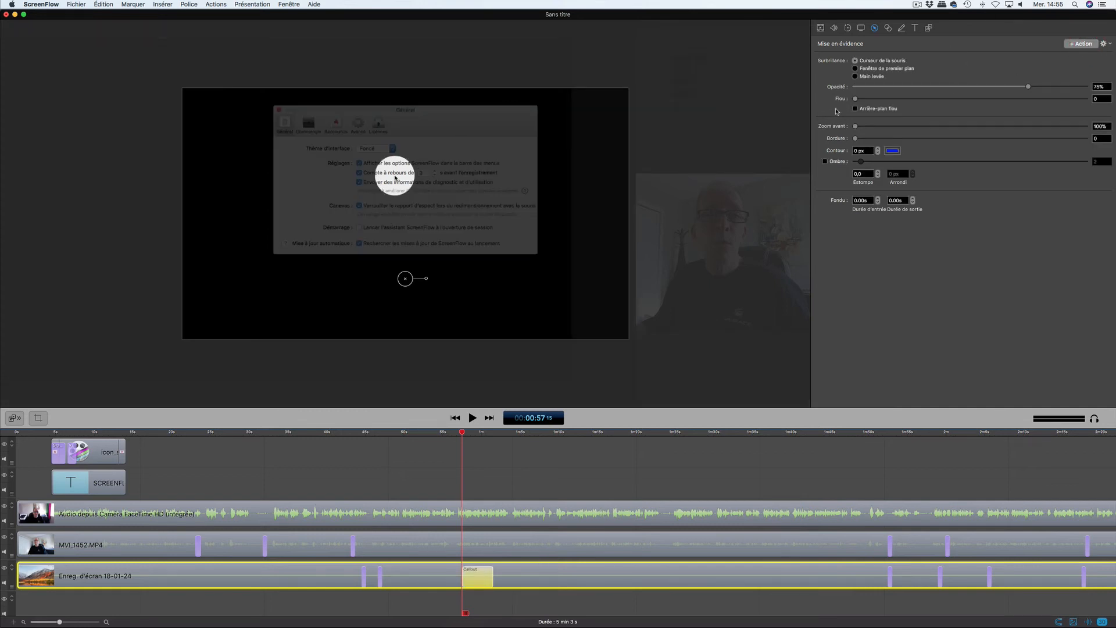
click(856, 69)
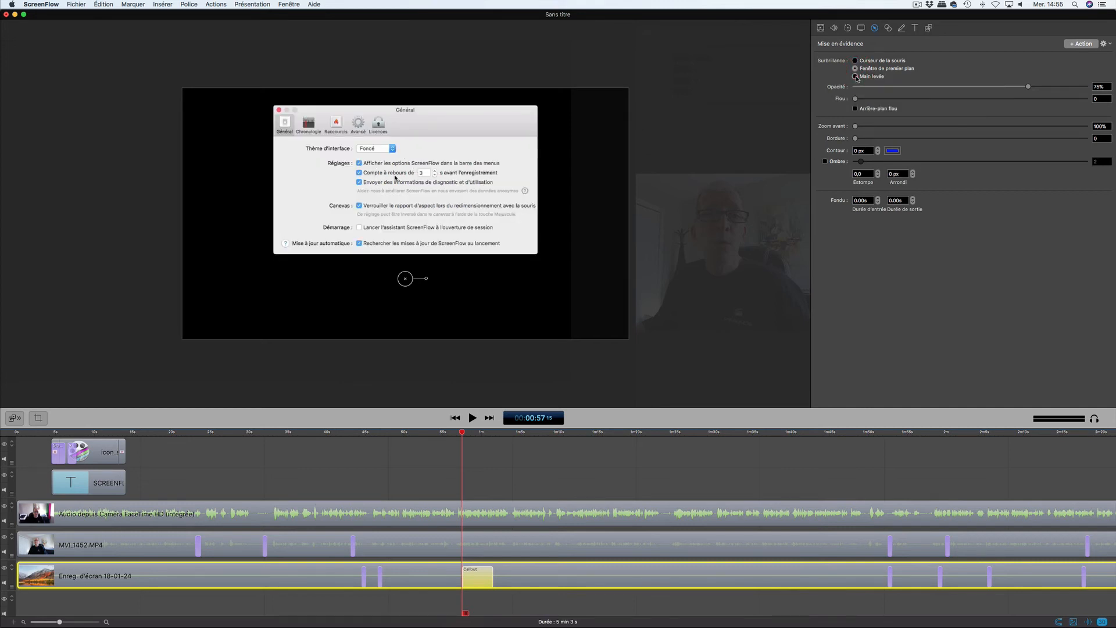
click(856, 76)
click(796, 36)
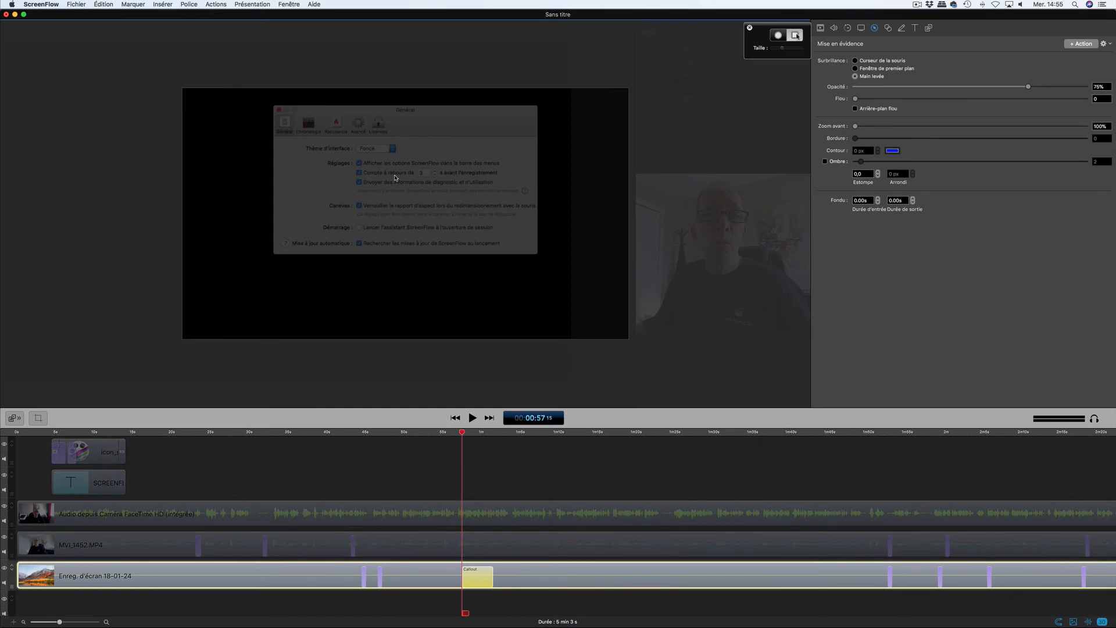
mouse_move(272, 105)
mouse_down()
mouse_move(320, 227)
mouse_move(410, 251)
mouse_move(536, 254)
mouse_up()
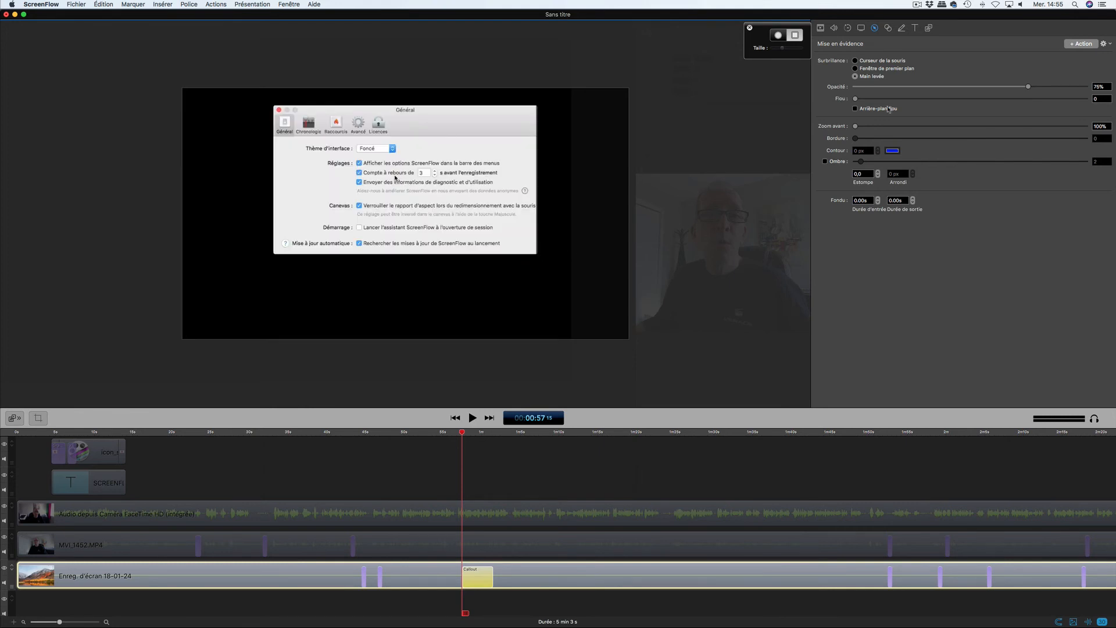
Set the callout's opacity to 73% and its zoom to 109%, and scrub through the timeline to preview the highlight
mouse_move(1029, 86)
mouse_down()
mouse_move(999, 88)
mouse_move(1023, 87)
mouse_up()
mouse_move(856, 127)
mouse_down()
mouse_move(882, 131)
mouse_move(863, 128)
mouse_up()
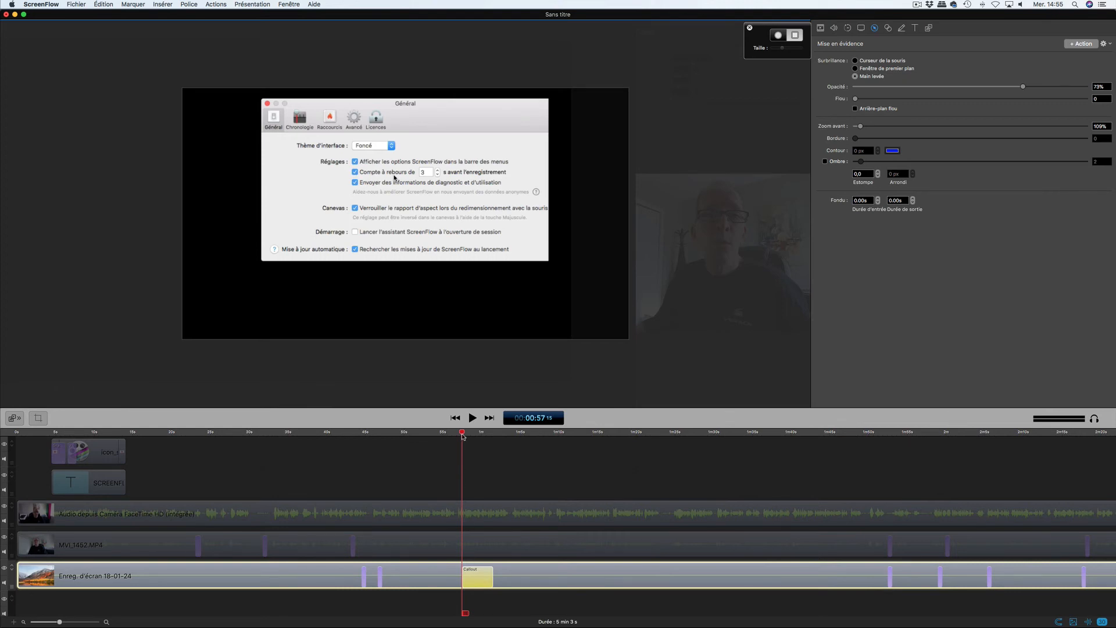
drag(462, 435, 493, 443)
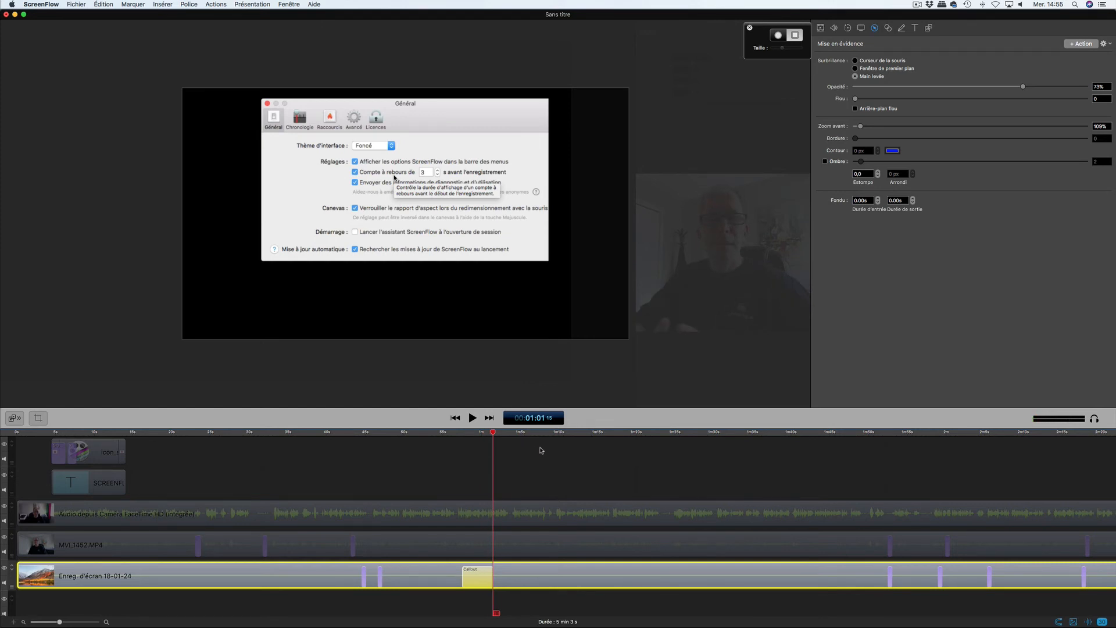
click(530, 577)
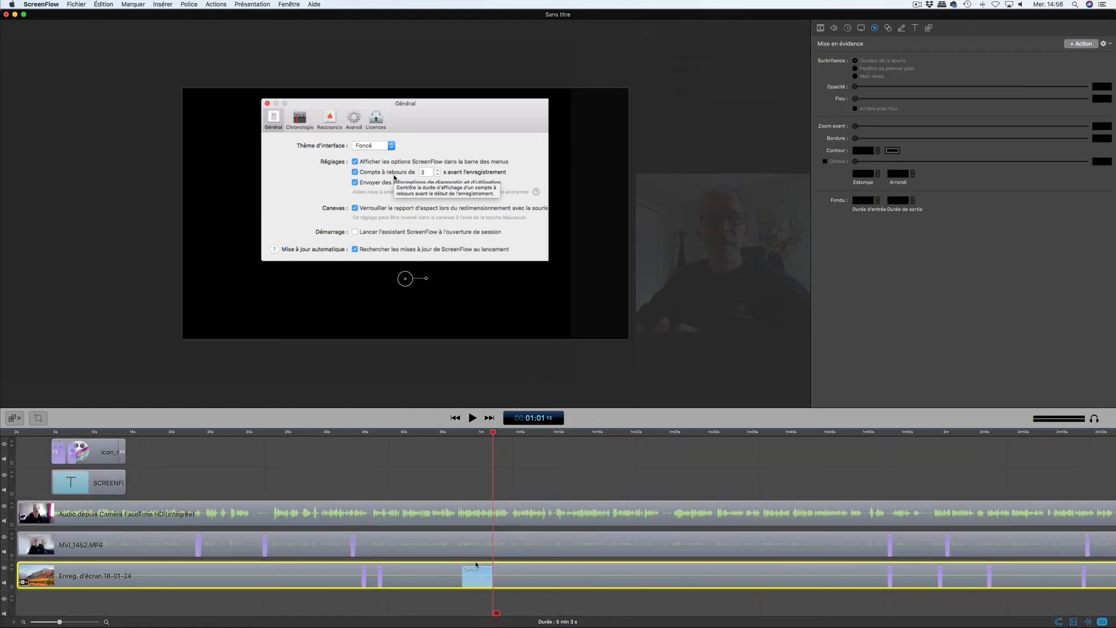
click(463, 433)
drag(464, 434, 553, 449)
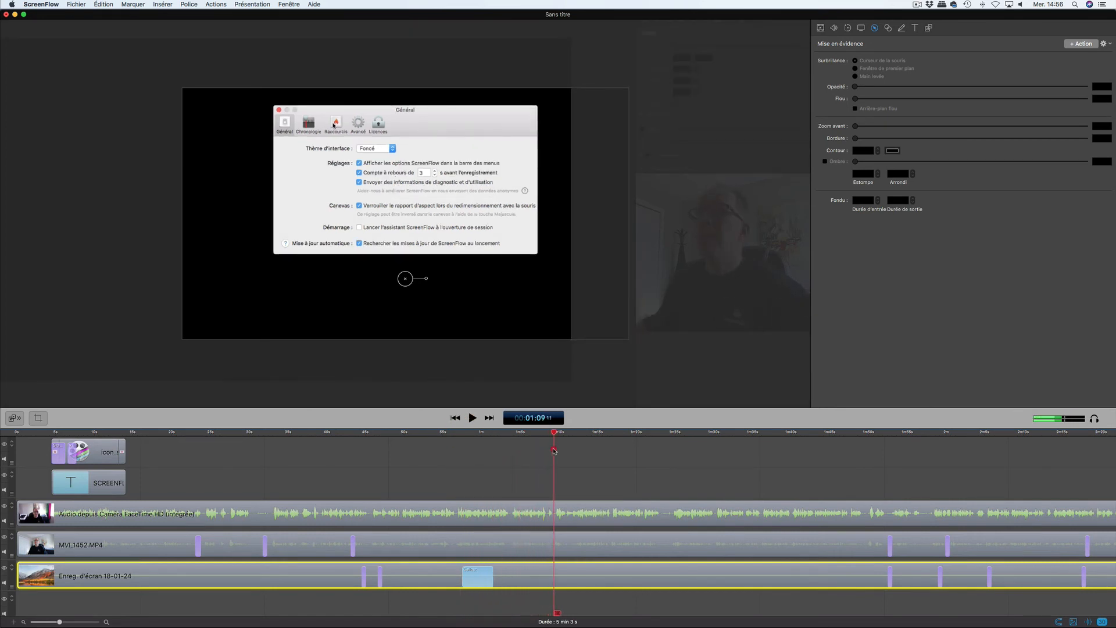
Delete the callout action from the screen recording clip and deselect the clip
click(476, 579)
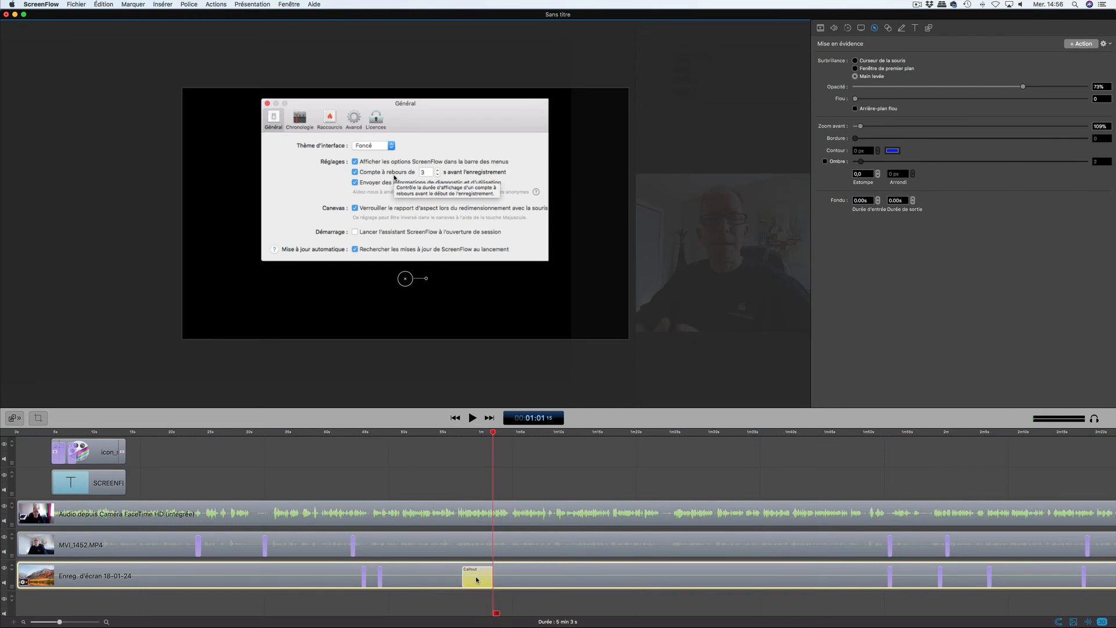
key(Delete)
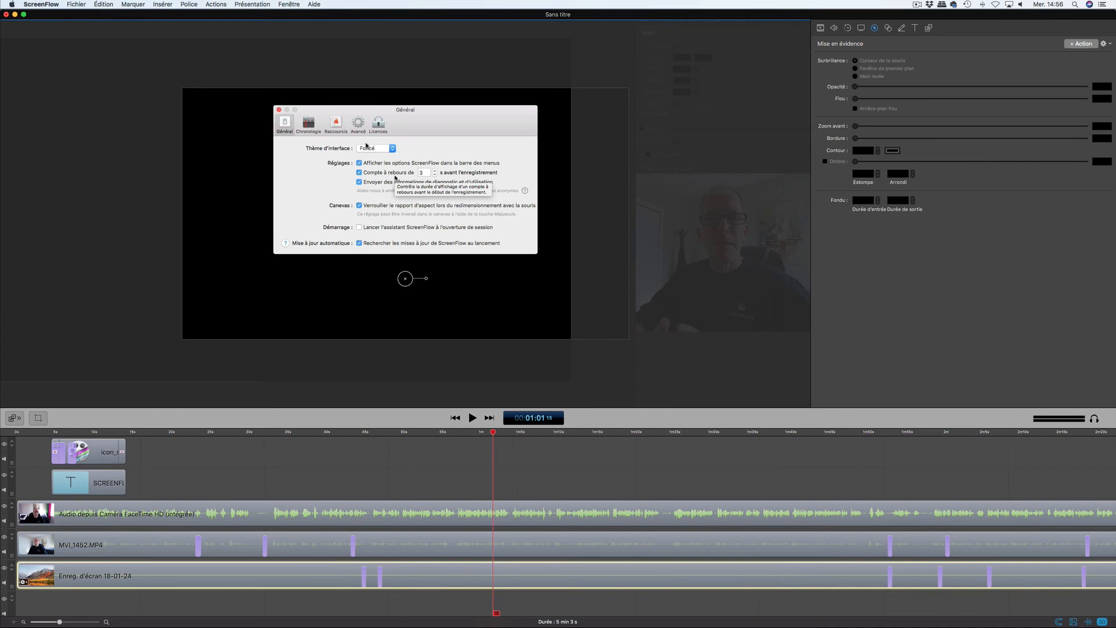
click(648, 462)
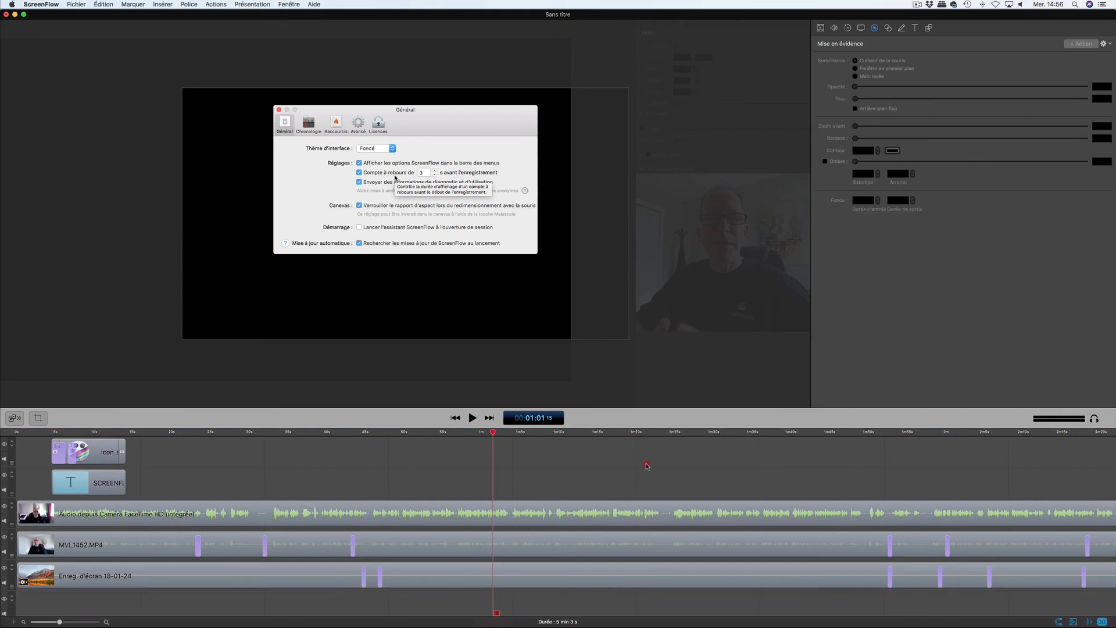
Try a touch callout action on the screen recording clip at about 1 min 46 s
click(888, 28)
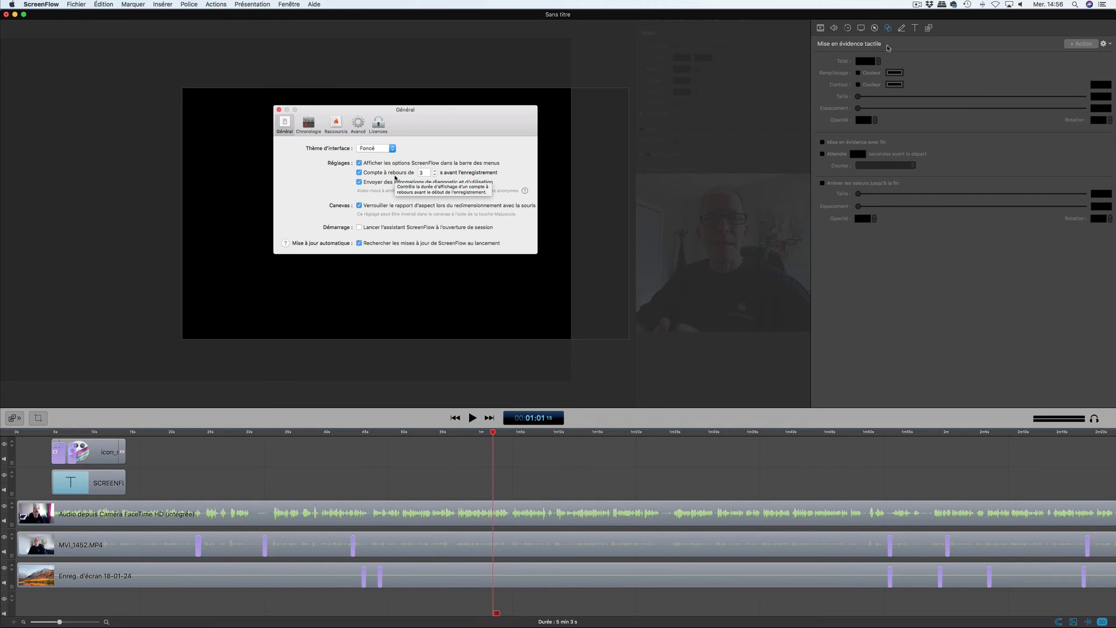
click(517, 577)
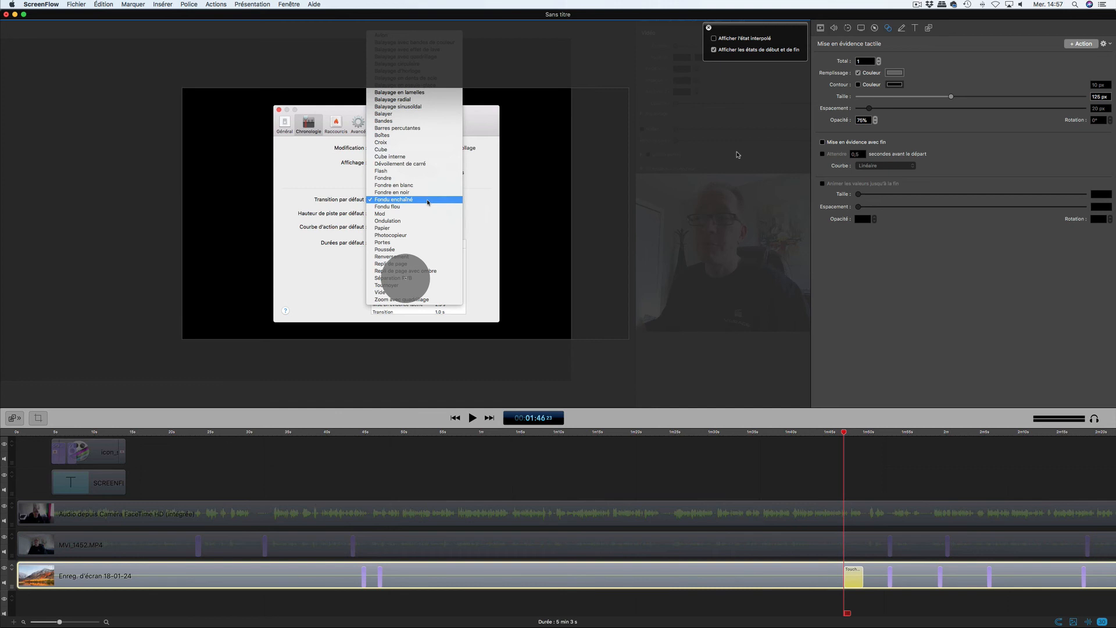
Add an annotation clip at about 1 min 46 s and draw a blue arrow pointing toward the default transition setting
click(903, 29)
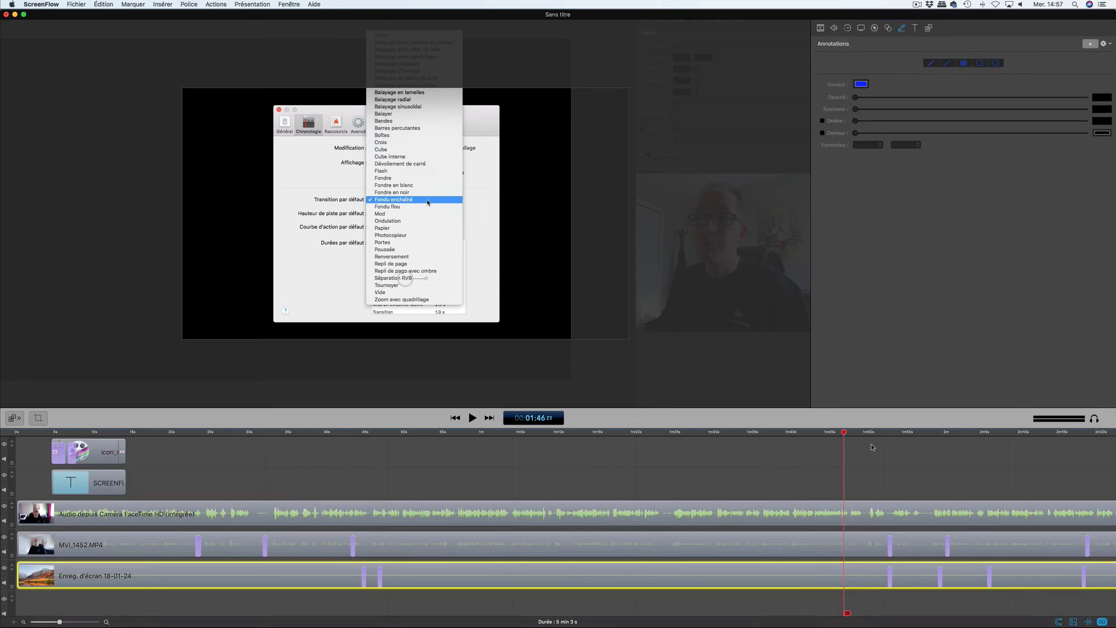
click(1091, 45)
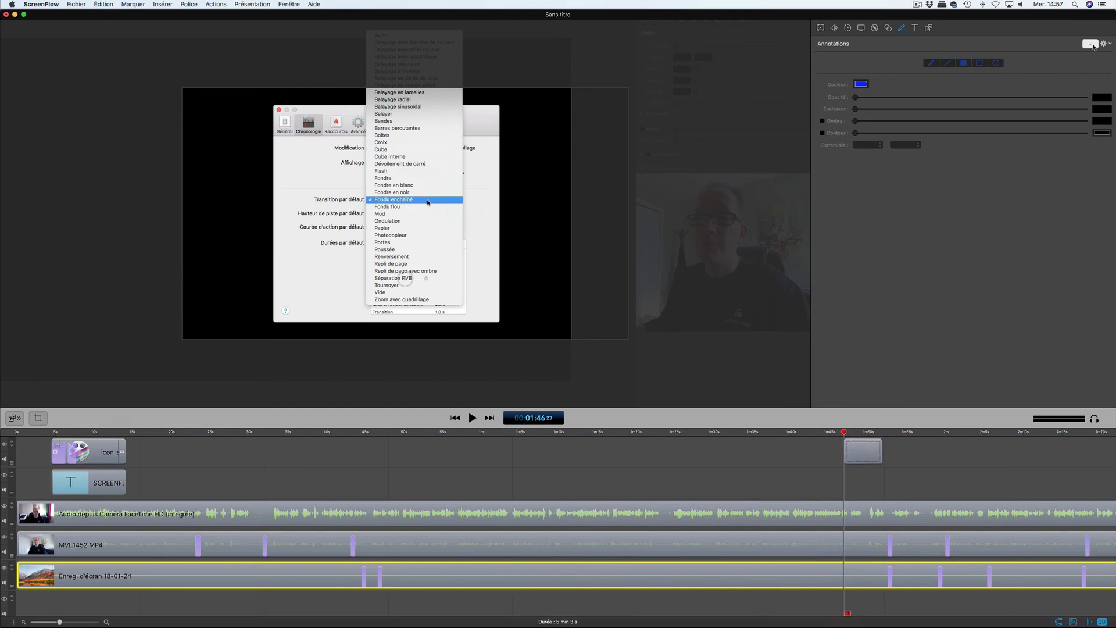
click(931, 64)
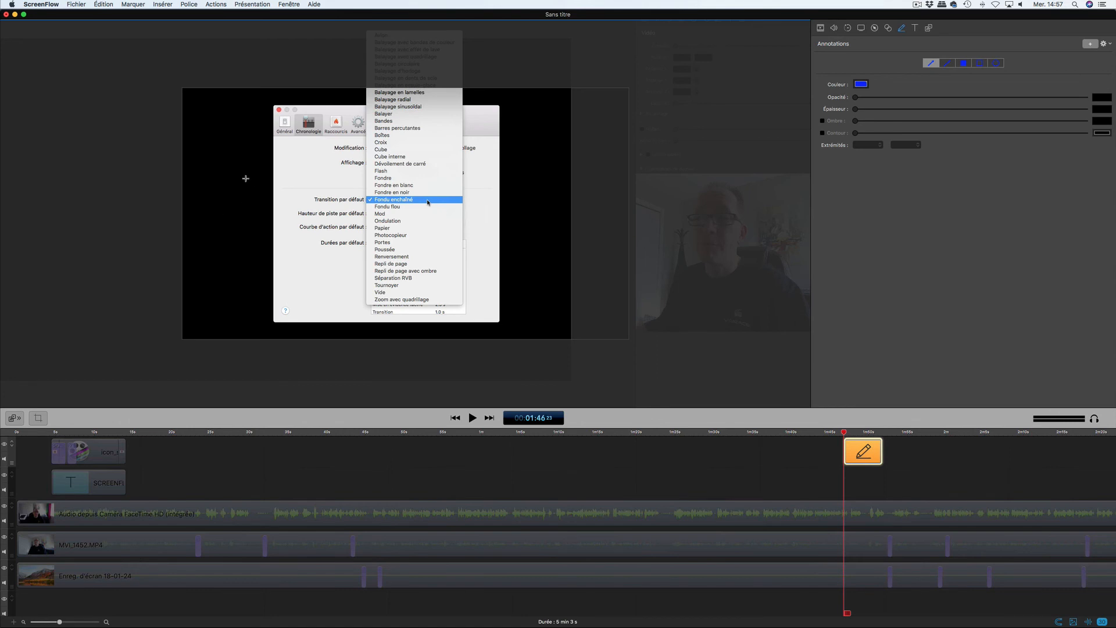
drag(240, 176, 342, 183)
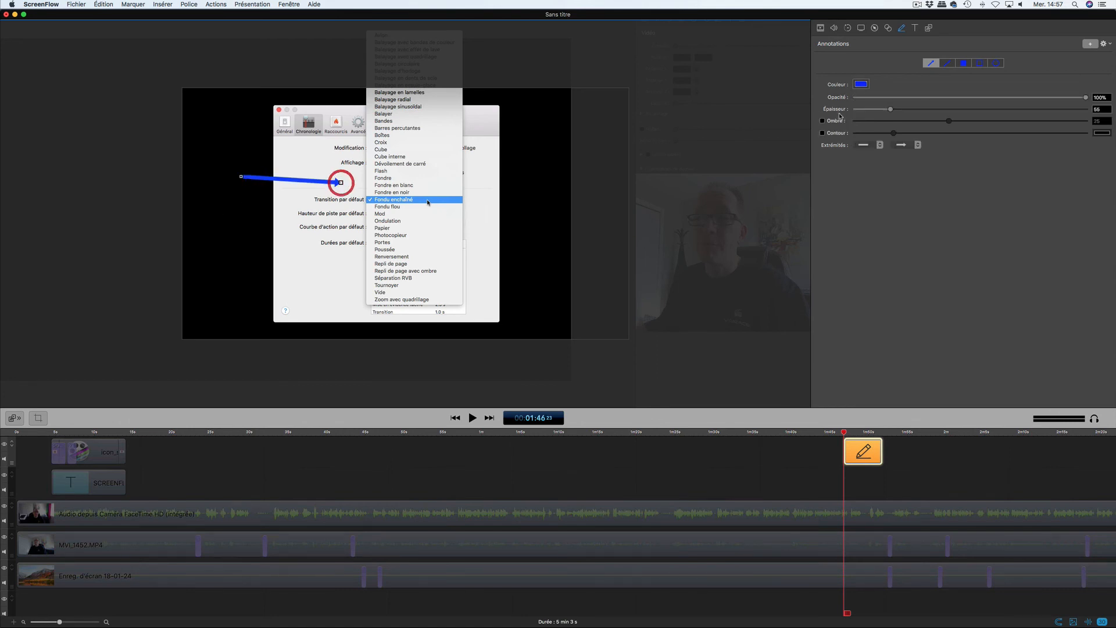
Set the blue arrow's thickness to 166 and its opacity to 73%, enable its shadow, and deselect the annotation clip
drag(891, 109, 965, 116)
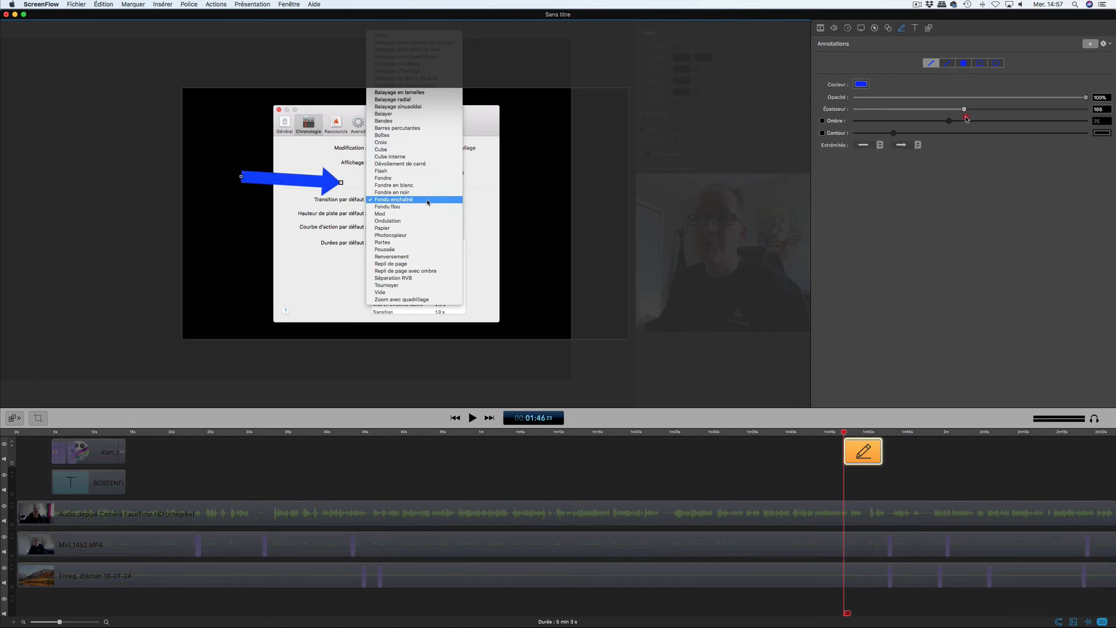
drag(1086, 98, 1025, 102)
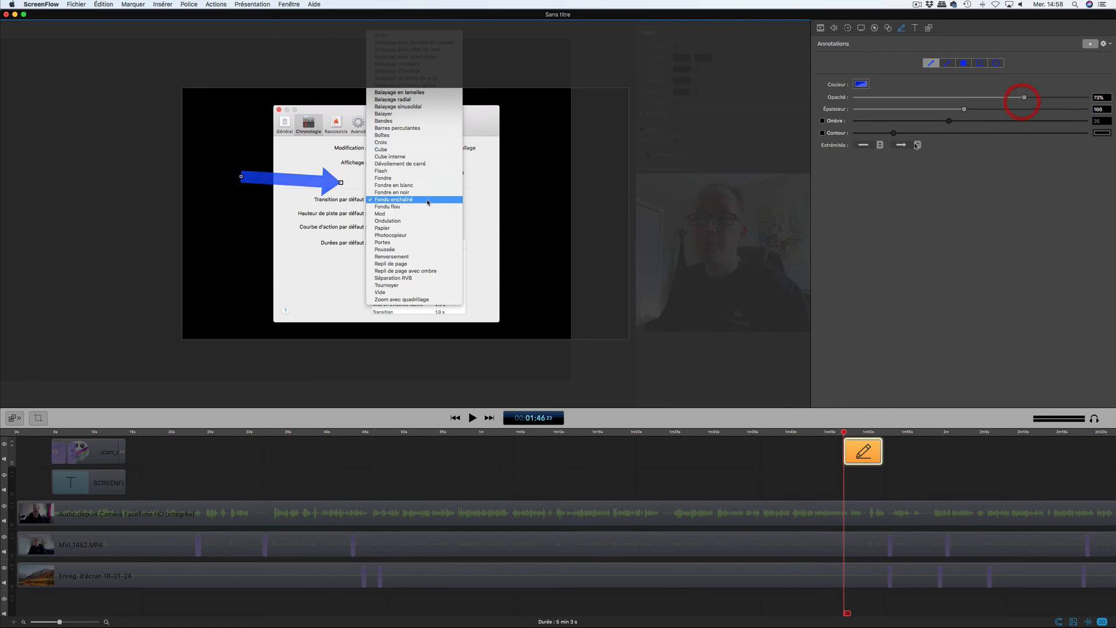
click(823, 121)
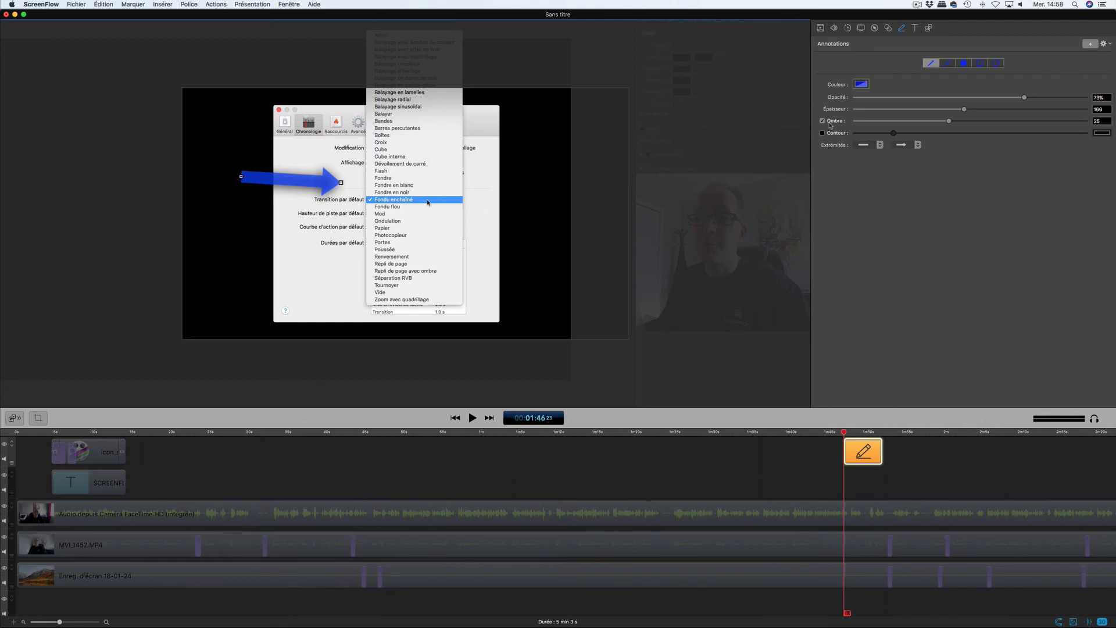
click(867, 451)
click(902, 458)
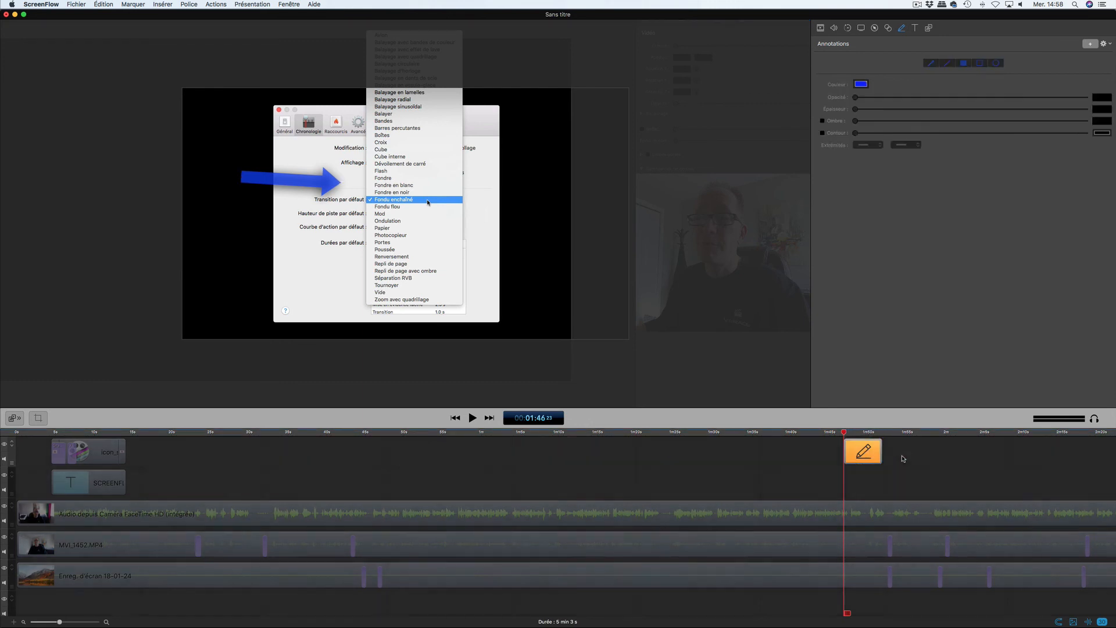
Add starting and ending transitions to the annotation clip and play the timeline from just before it
right_click(863, 454)
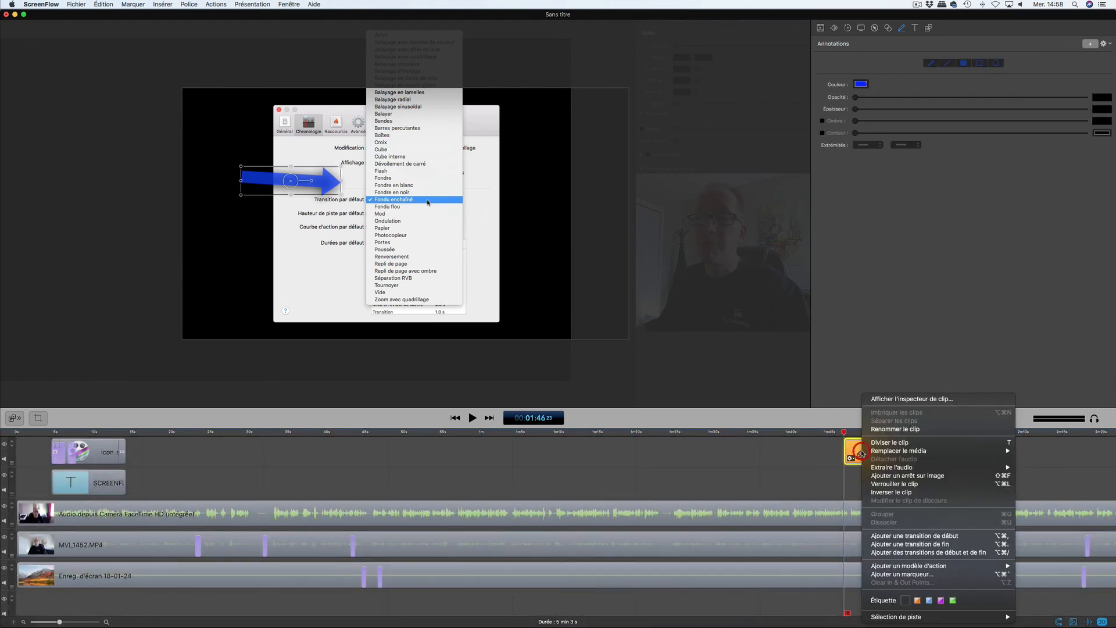
click(909, 552)
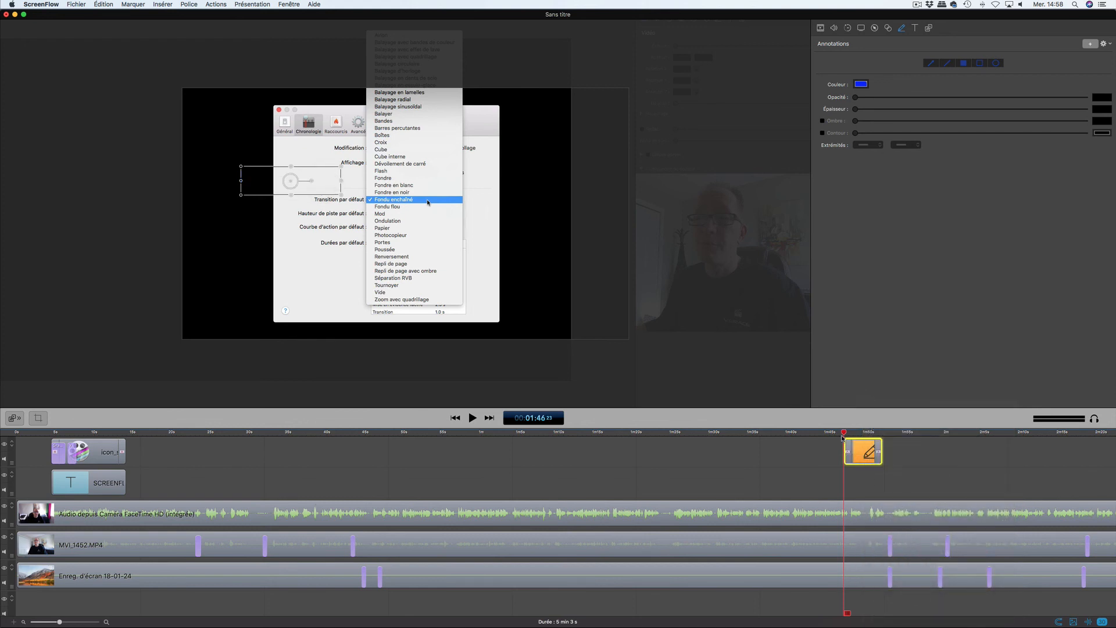
click(822, 433)
key(space)
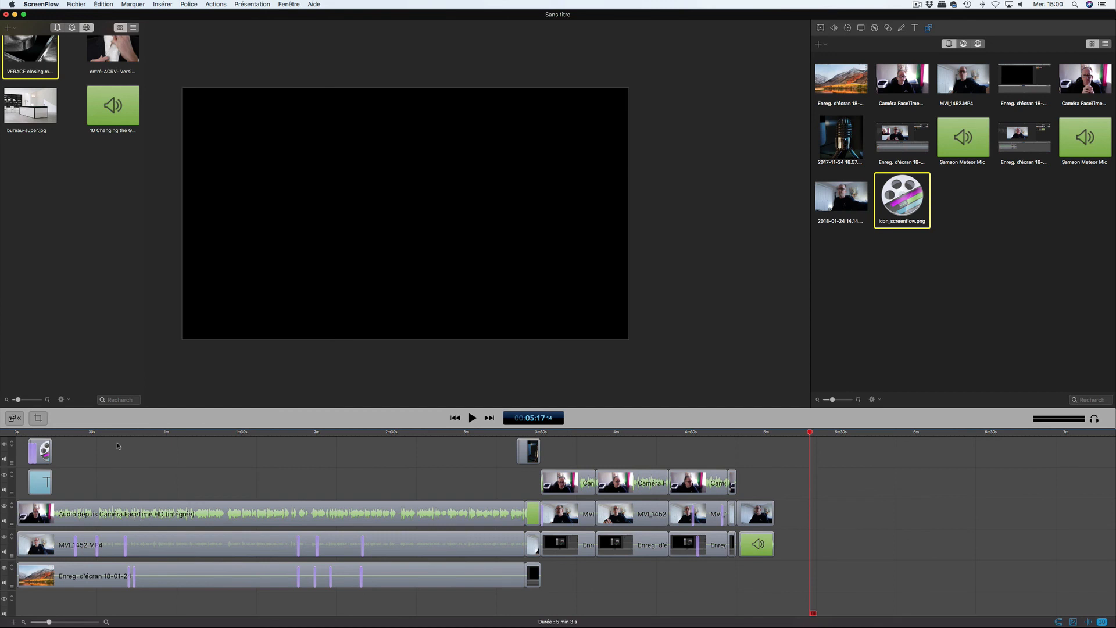
Hide the global library and move the playhead to about 10 s, where the logo and title are shown
scroll(73, 389, up, 2)
click(11, 418)
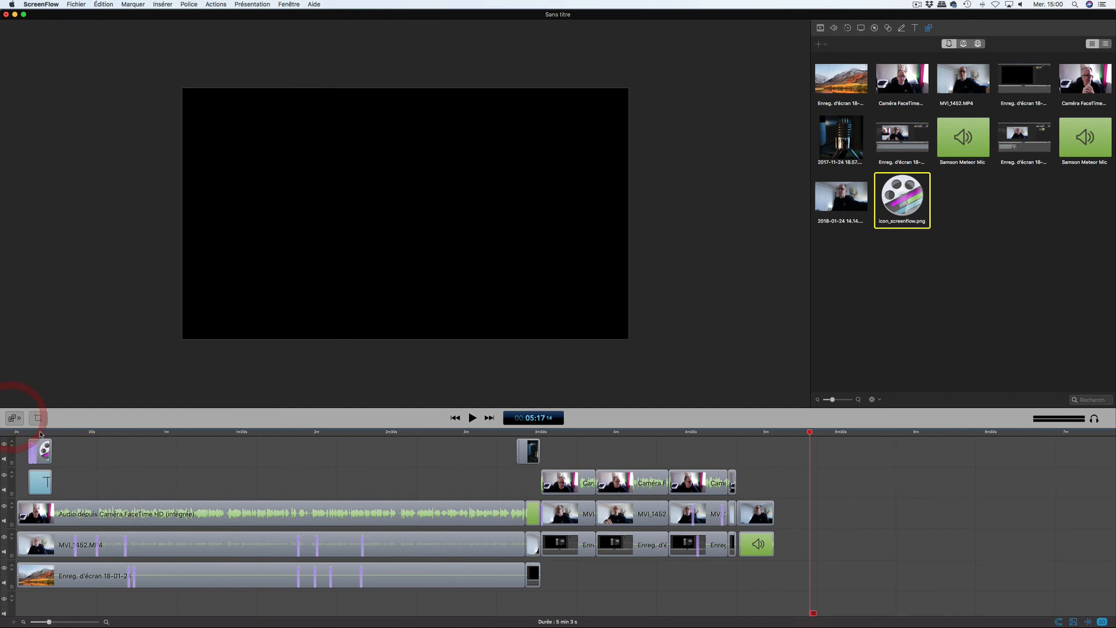
click(36, 433)
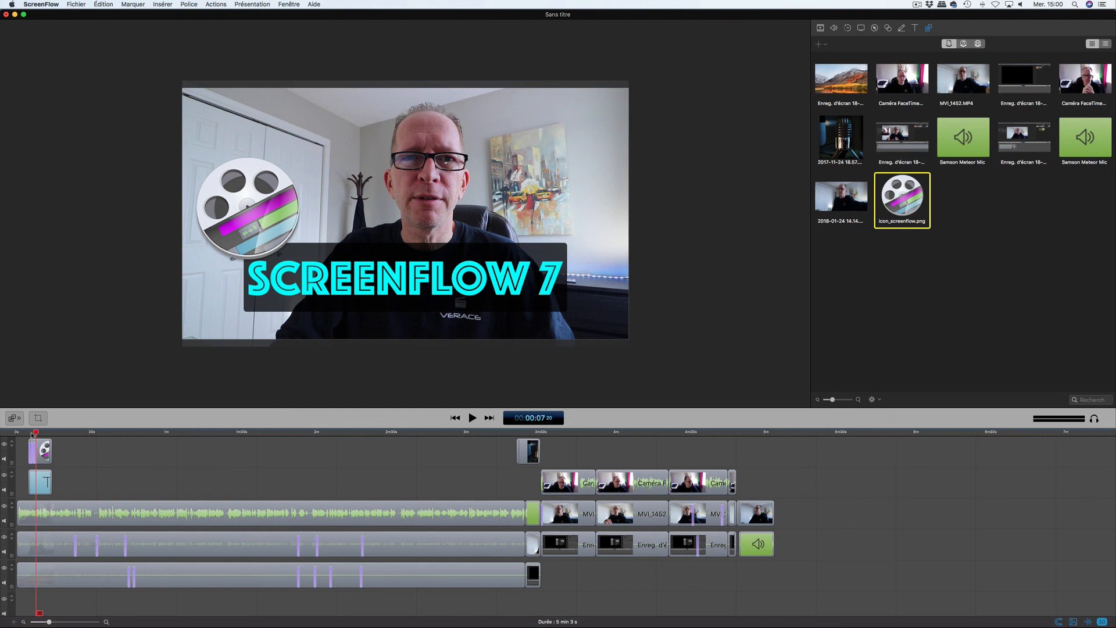
click(34, 433)
drag(35, 434, 43, 436)
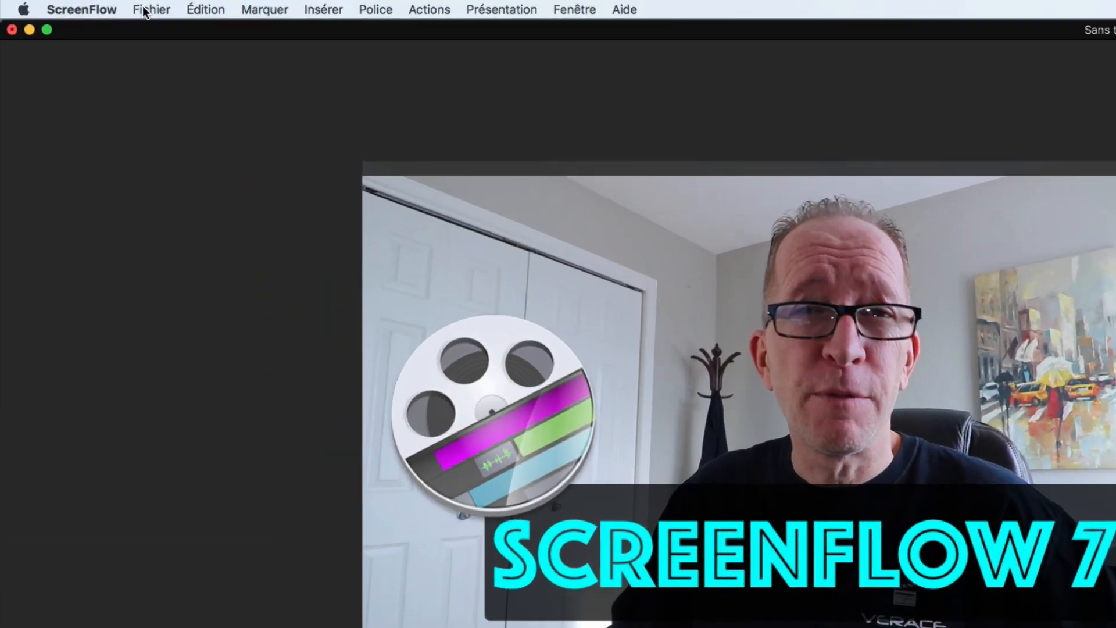
Examine the option to save the current frame as an image, including its name and location choices, and cancel the save
click(144, 11)
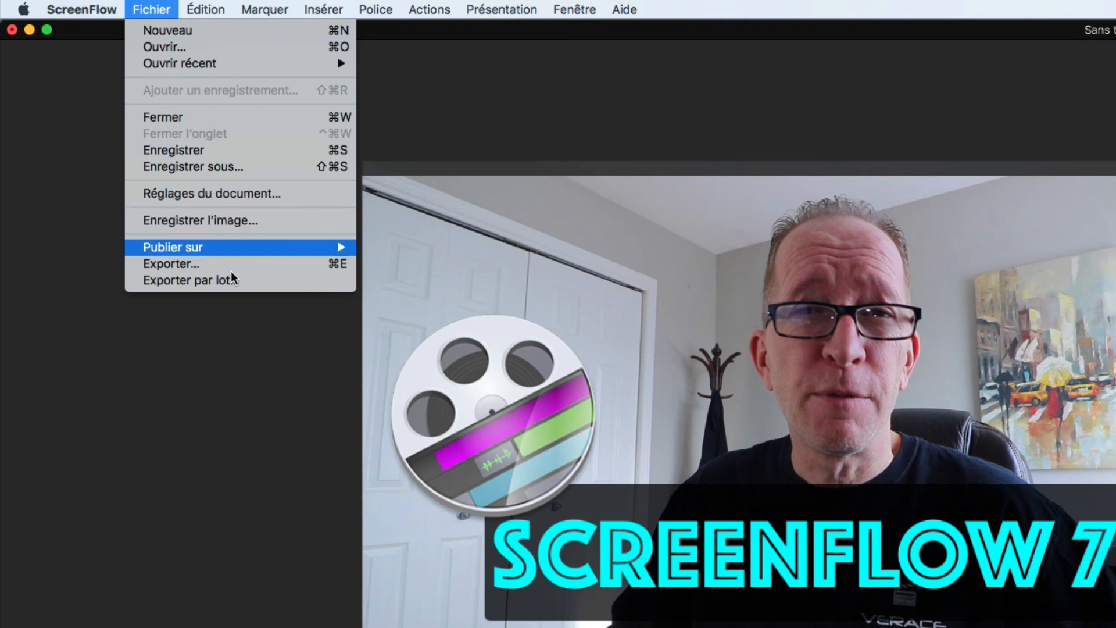
key(Escape)
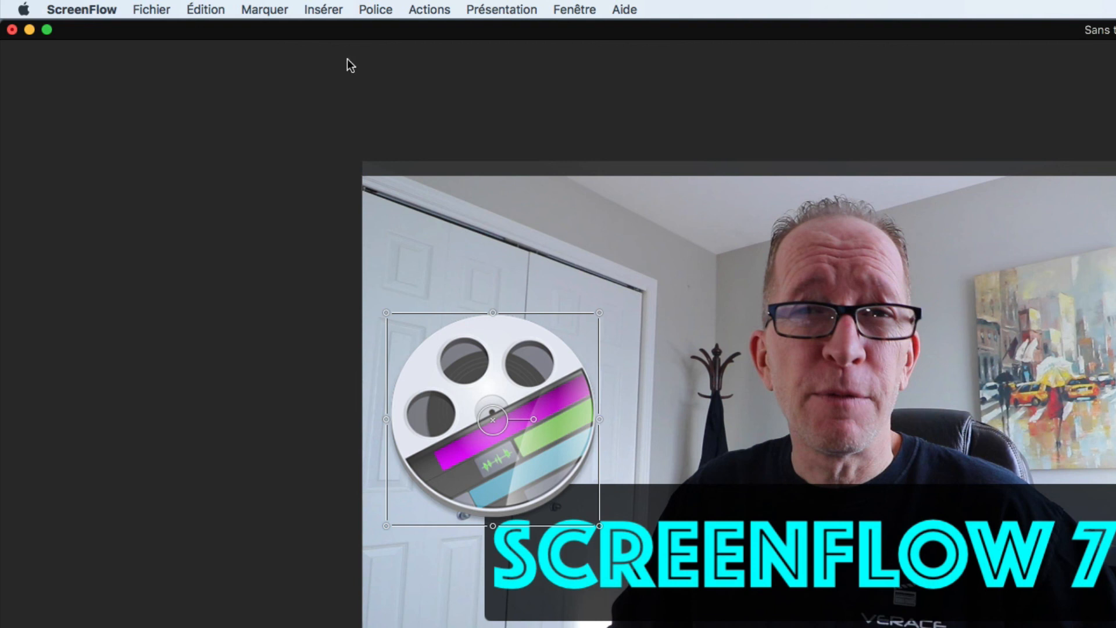
click(152, 10)
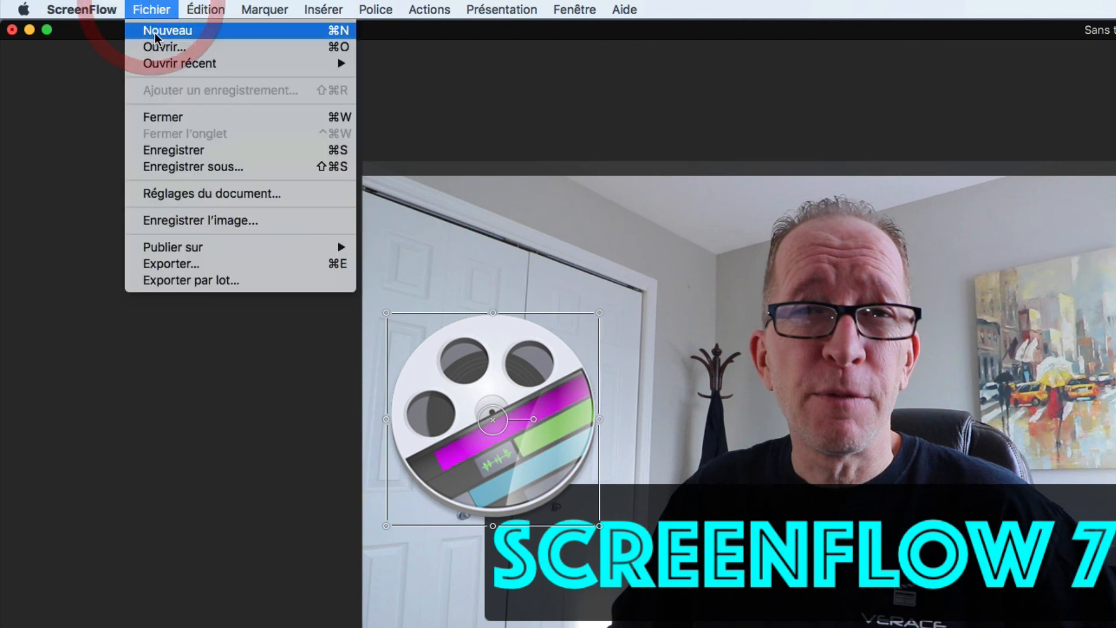
click(218, 221)
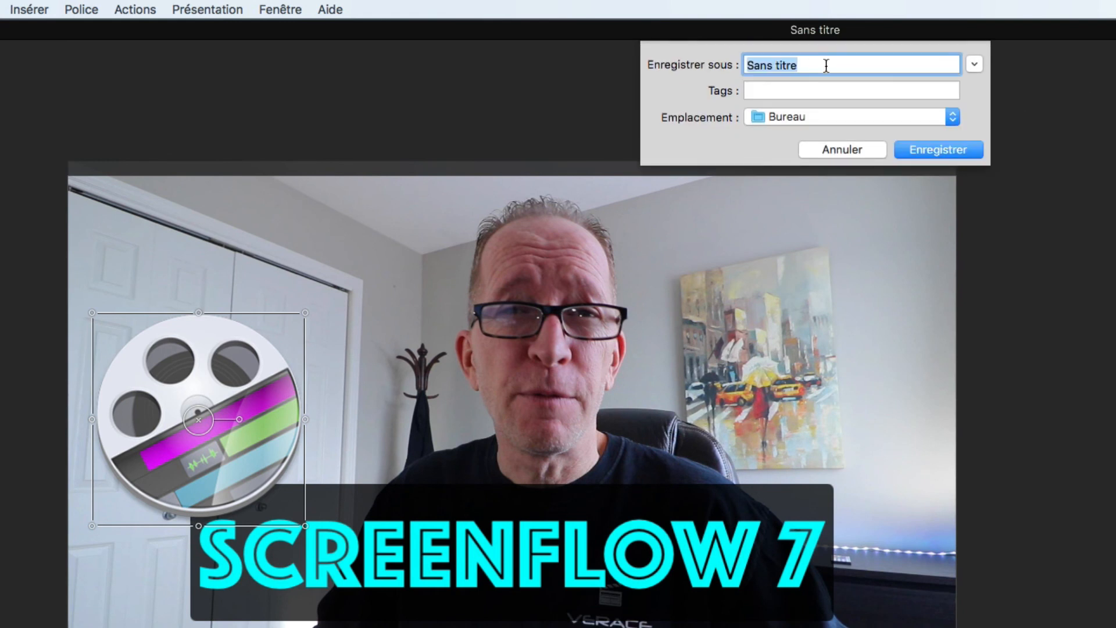
drag(815, 64, 710, 58)
click(847, 116)
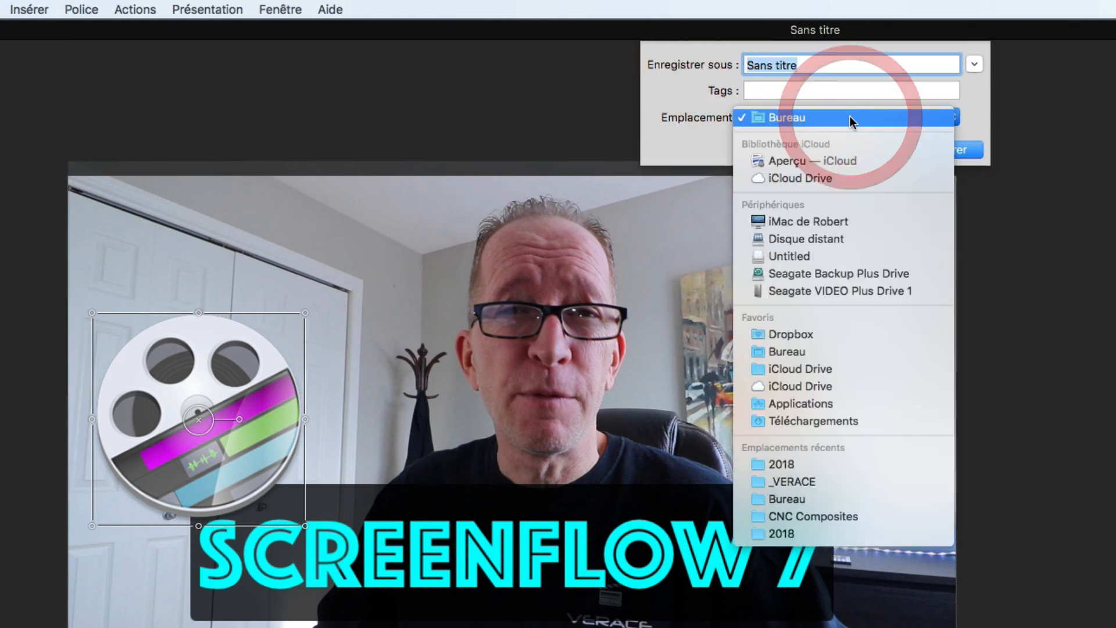
click(849, 117)
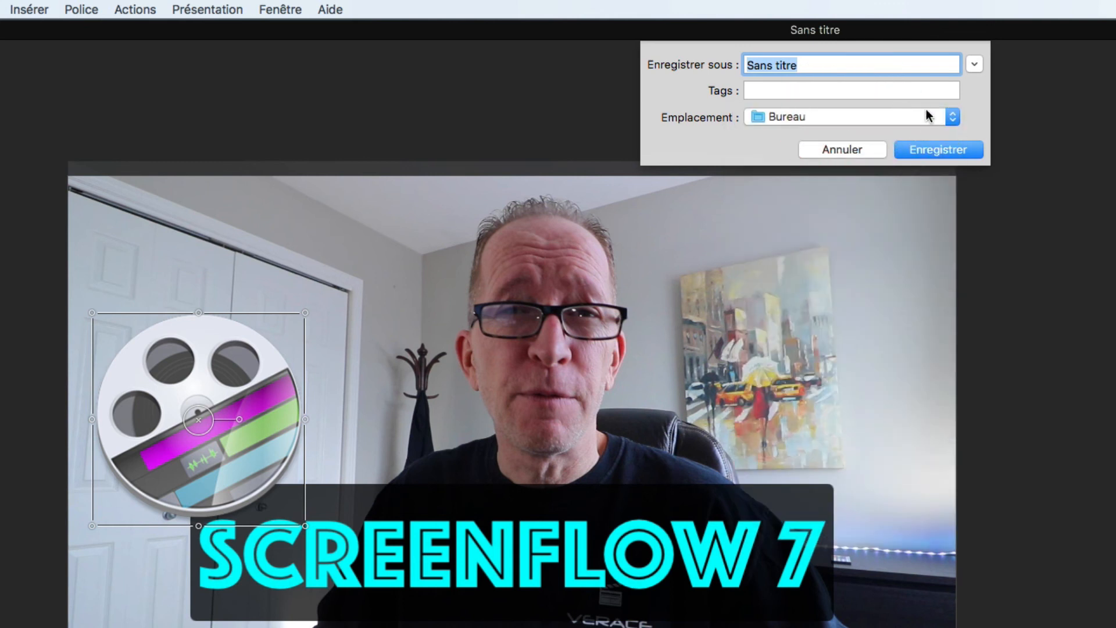
click(852, 149)
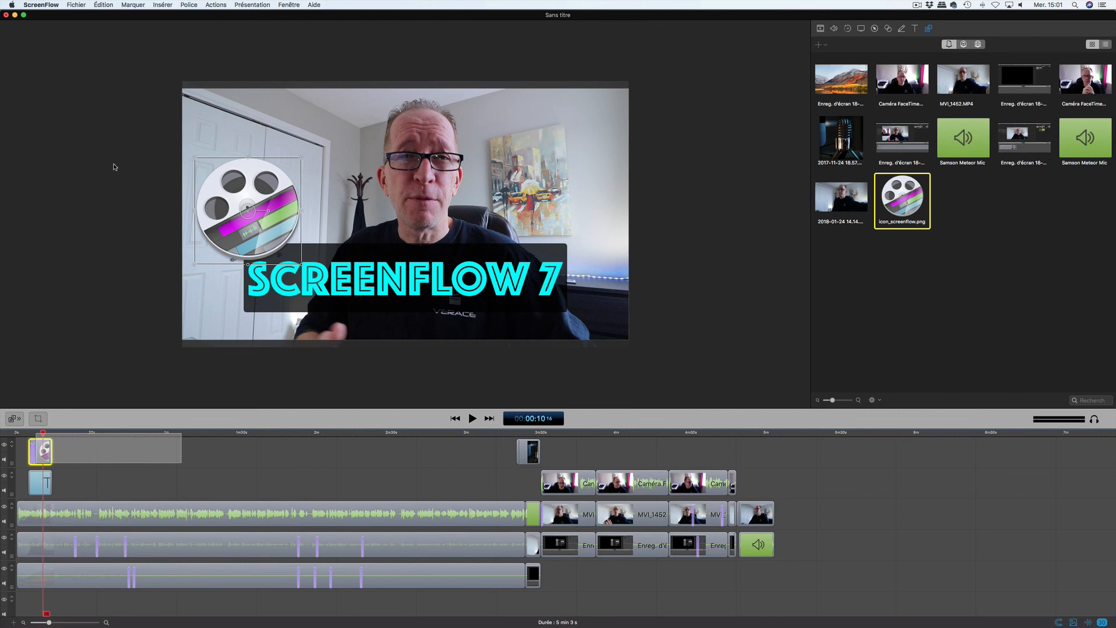
Deselect the logo clip, inspect the canvas size settings and close them, and select the long FaceTime camera audio clip
click(373, 466)
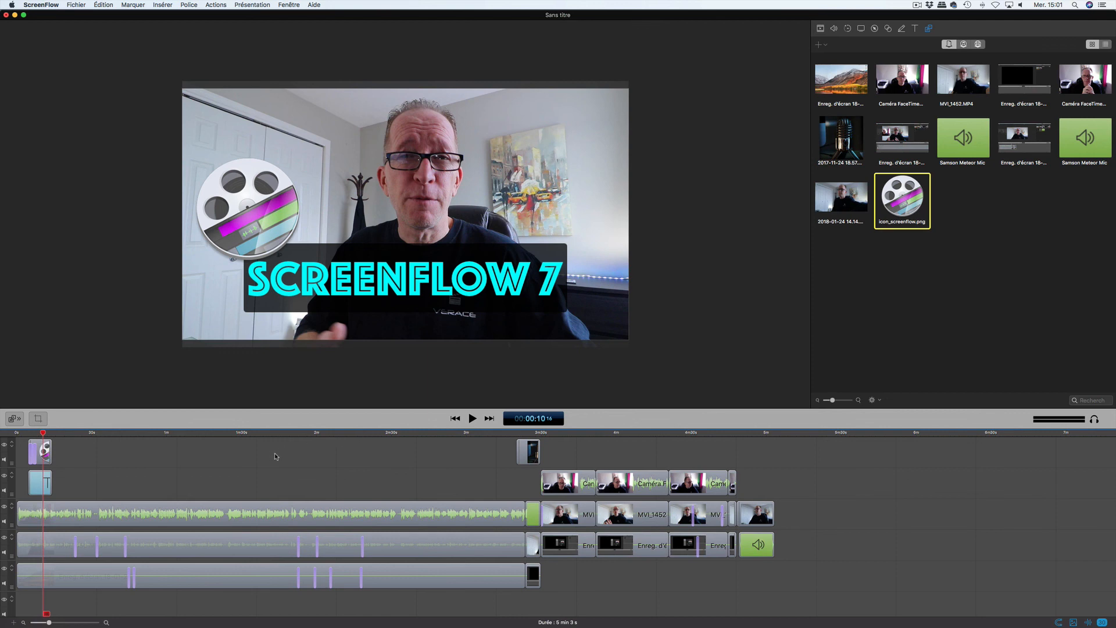
click(45, 420)
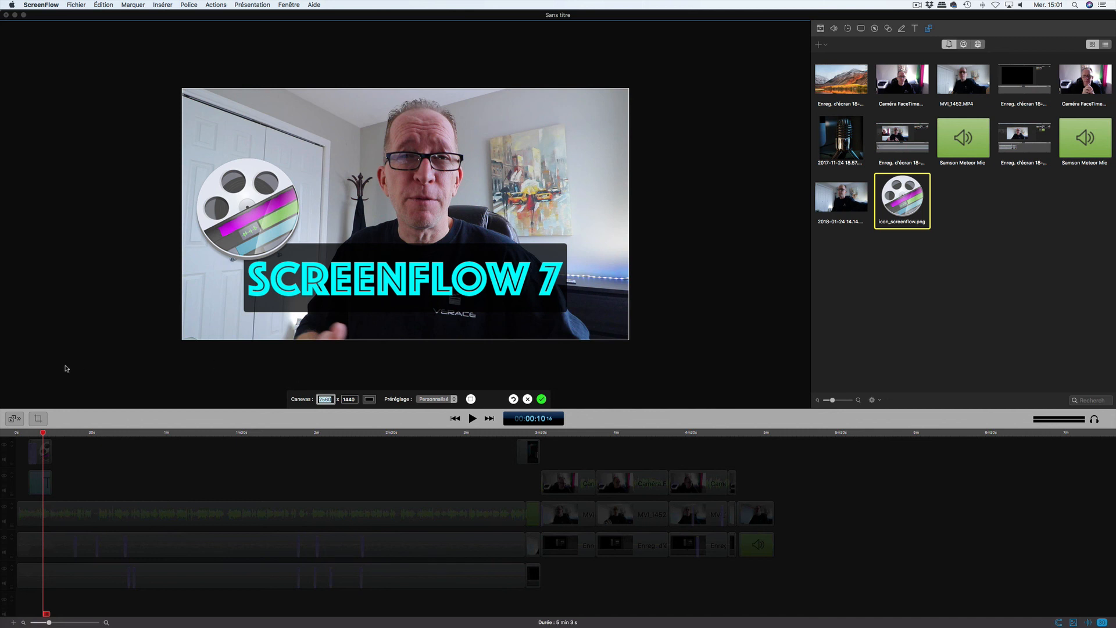
click(541, 400)
click(387, 513)
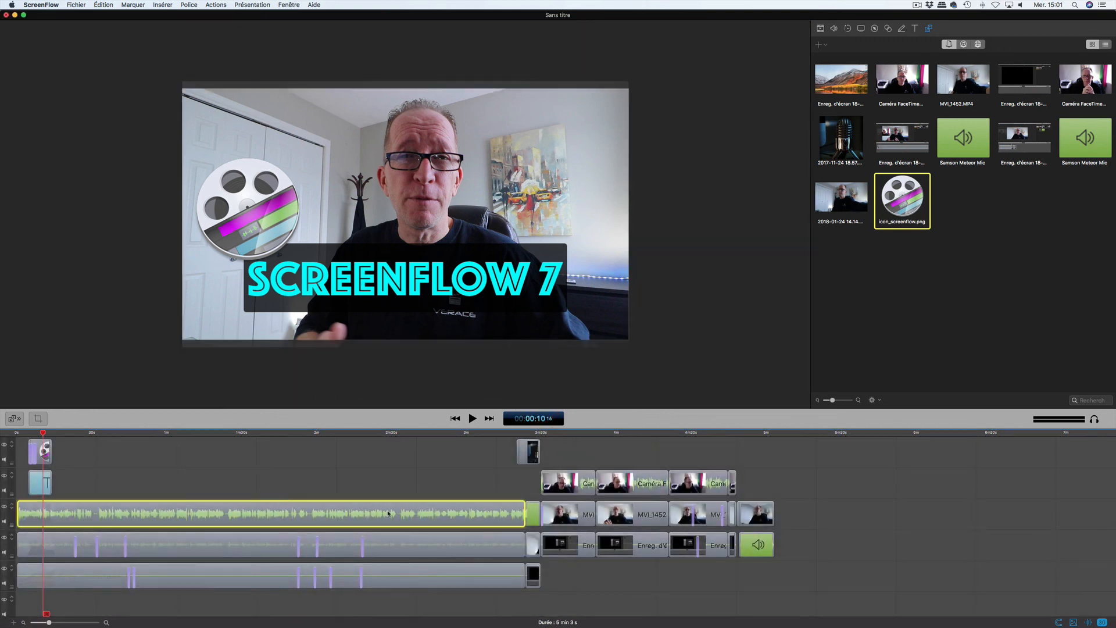